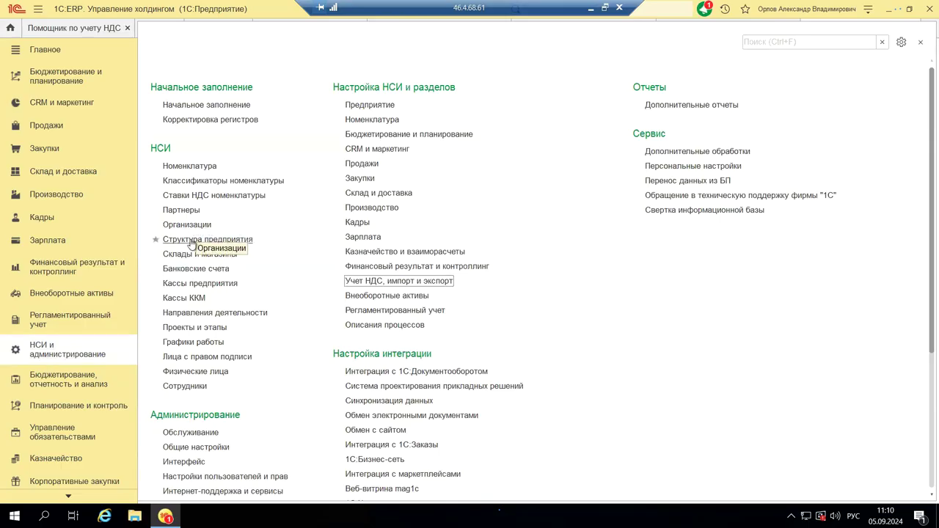
# Open the VAT accounting settings (Настройки учета НДС) of the organization Транслятор from the Организации list
pyautogui.click(177, 227)
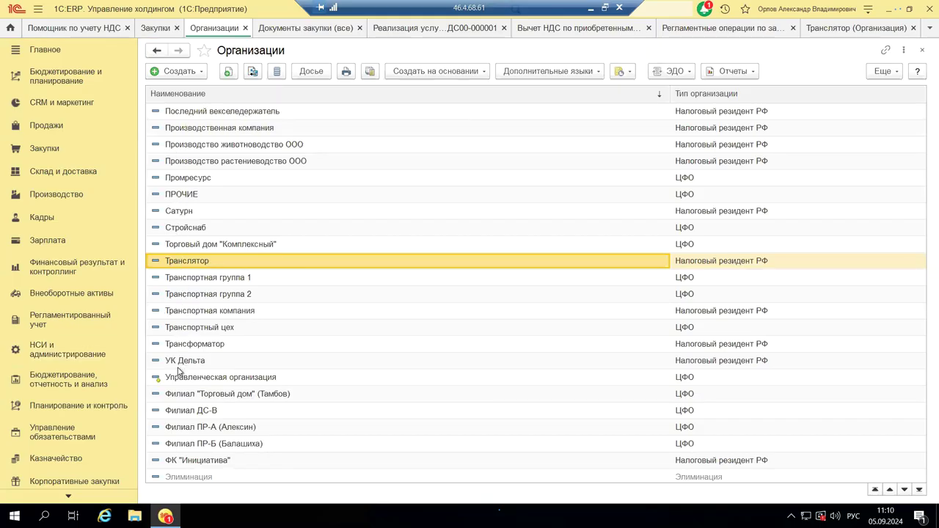
pyautogui.doubleClick(176, 262)
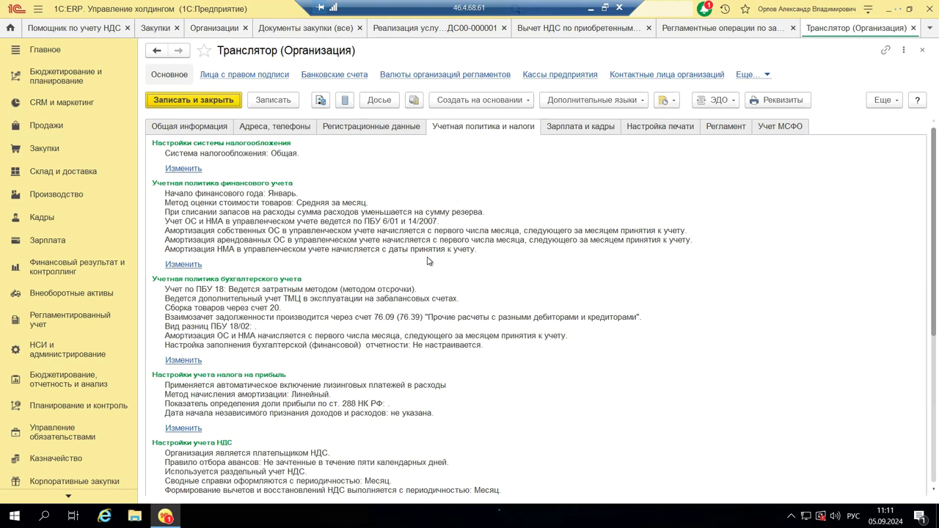
pyautogui.scroll(-5, 428, 262)
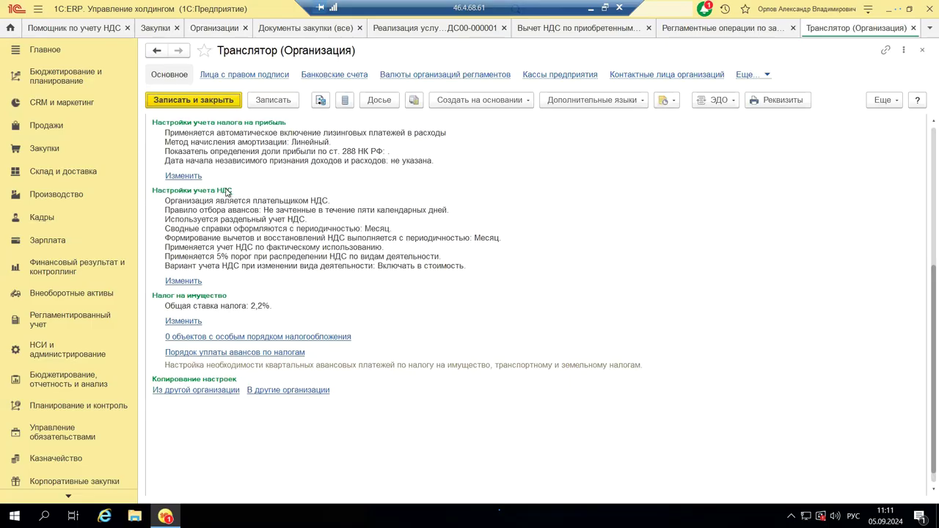
pyautogui.click(183, 283)
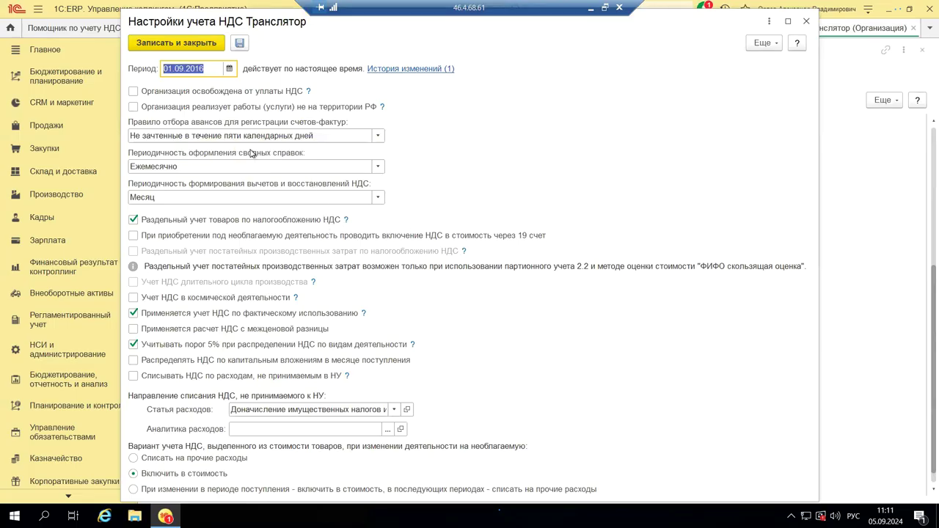
# Look through the available periodicity options for summary certificates and for forming VAT deductions and restorations, keeping the current choices
pyautogui.moveTo(250, 152)
pyautogui.click(379, 169)
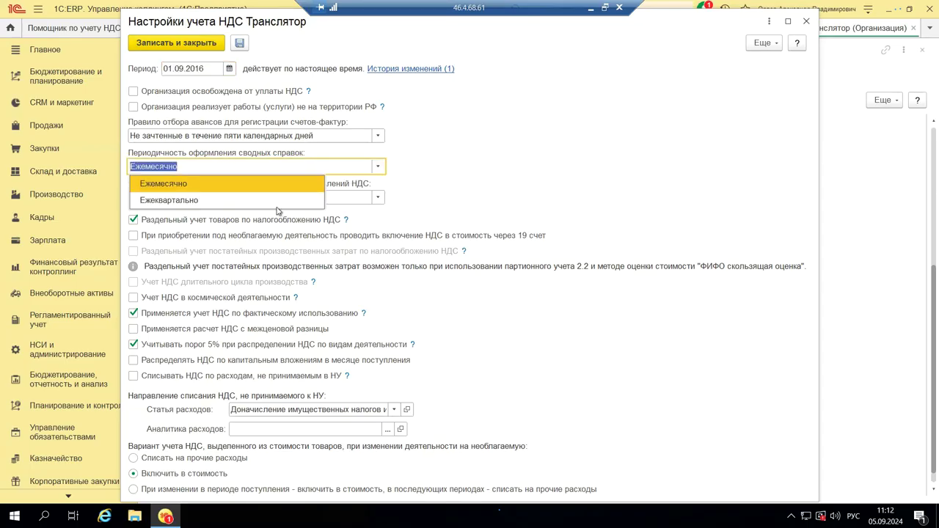
pyautogui.click(473, 205)
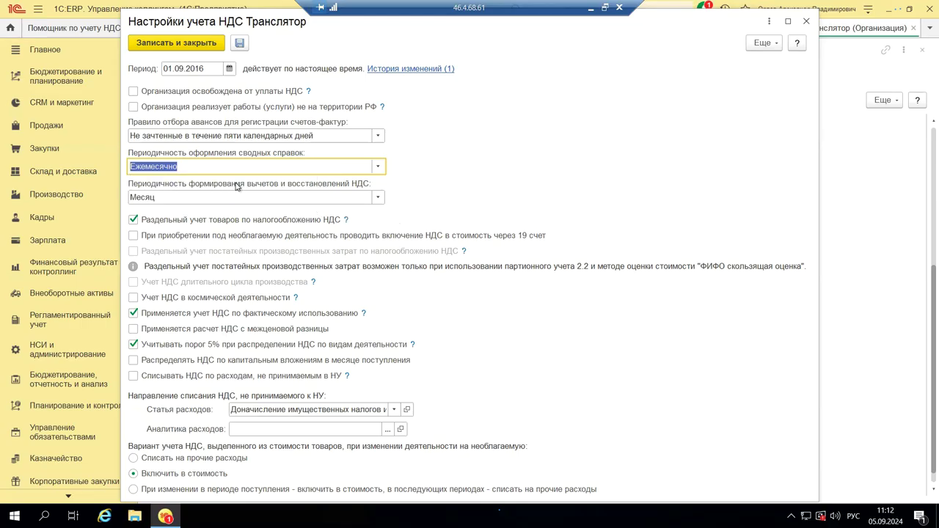
pyautogui.click(379, 198)
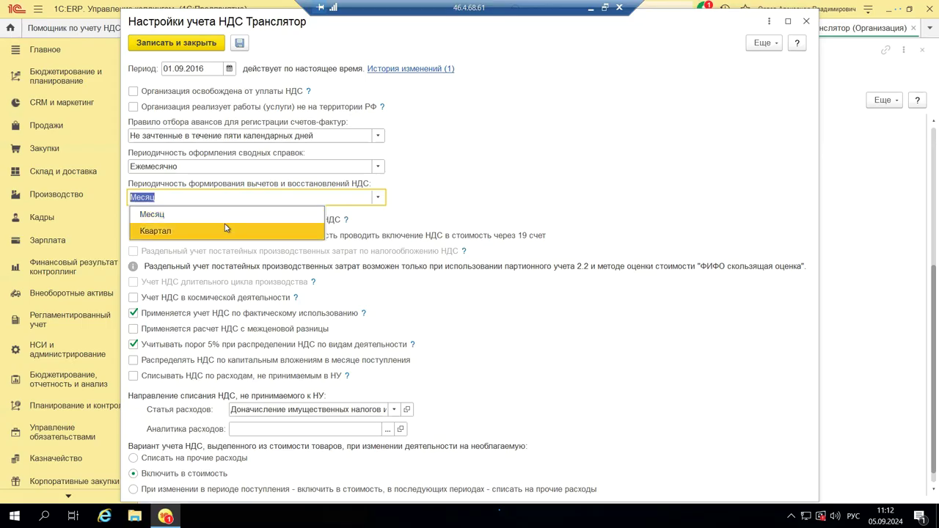
pyautogui.click(467, 216)
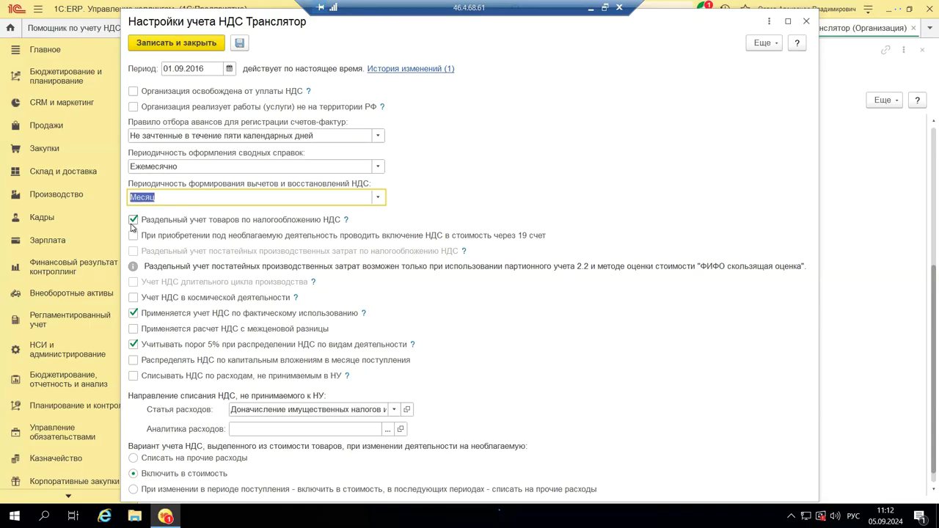
# Read the help on separate accounting of goods by VAT taxation and on VAT accounting by actual use, and close the settings unsaved
pyautogui.click(346, 221)
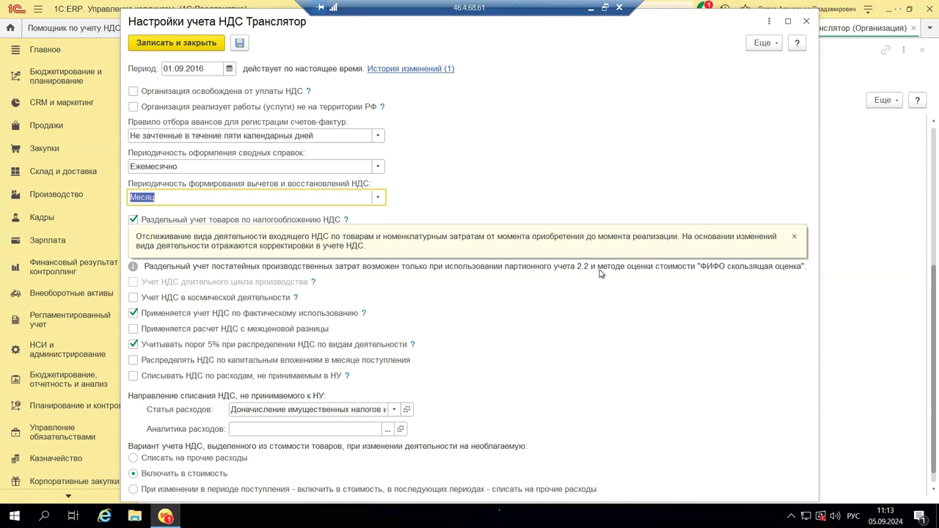
pyautogui.click(794, 236)
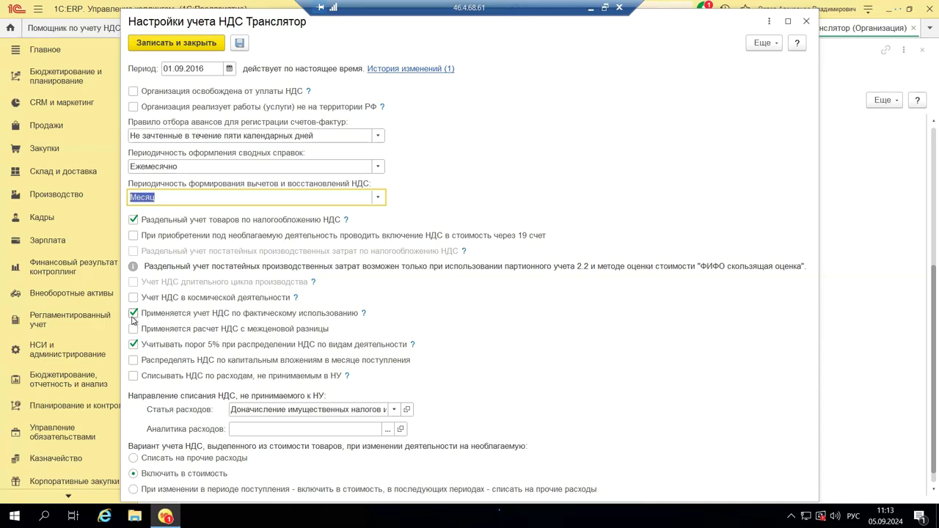
pyautogui.click(364, 315)
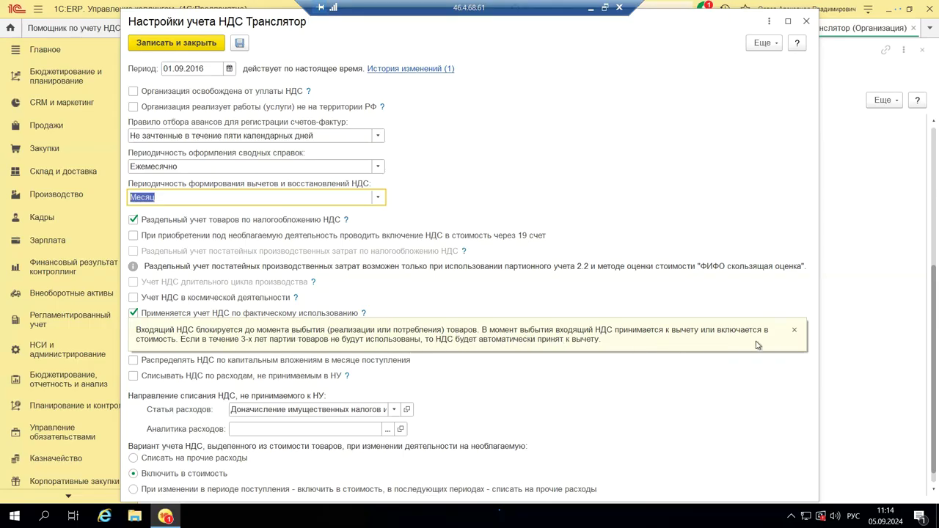
pyautogui.click(794, 333)
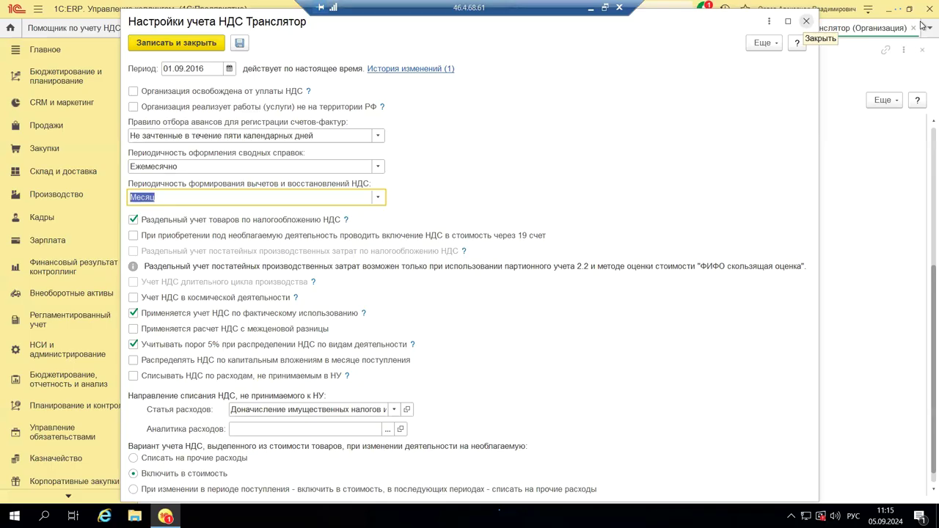
pyautogui.click(805, 21)
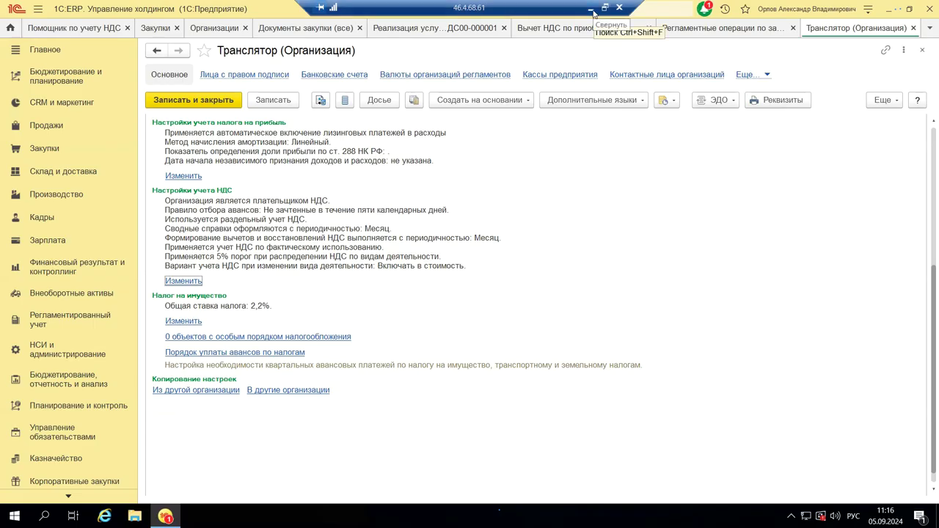
# Switch to the PowerPoint presentation and show slide 4 with the scheme for determining account 19 subaccounts
pyautogui.click(592, 9)
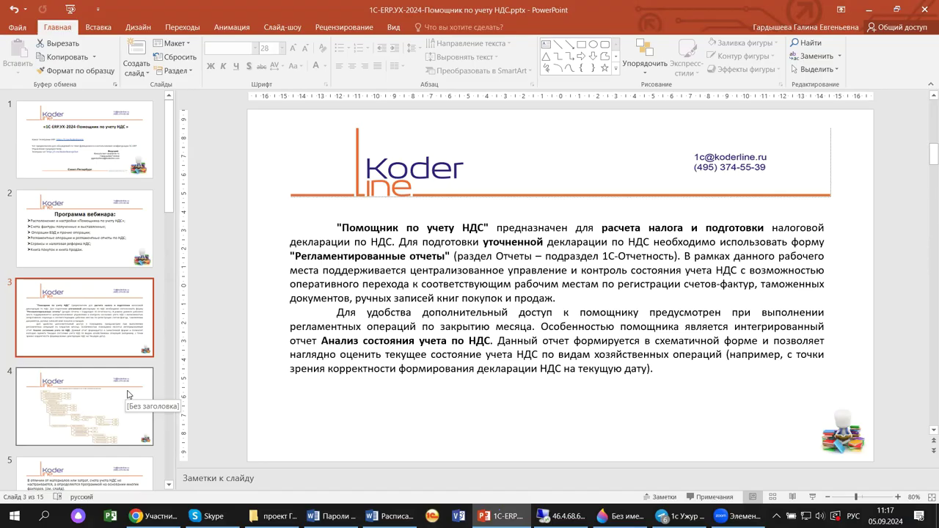
pyautogui.click(68, 404)
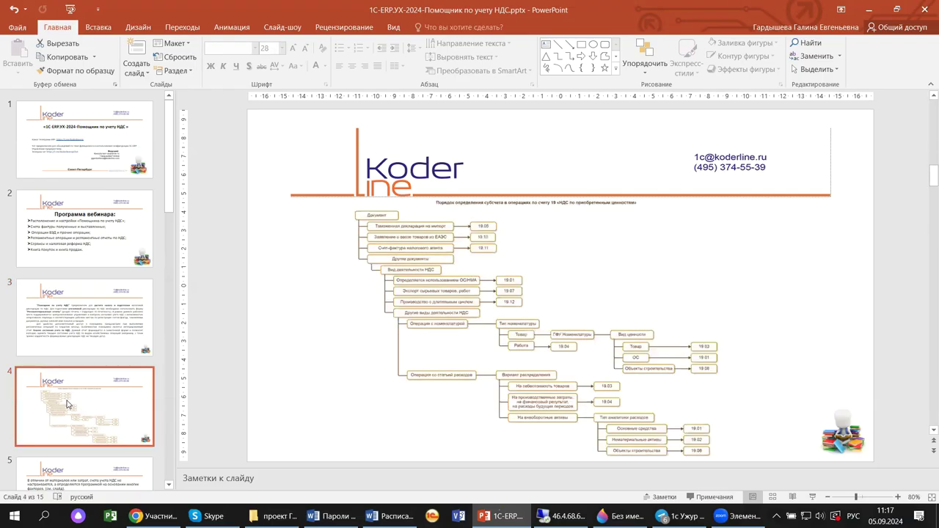
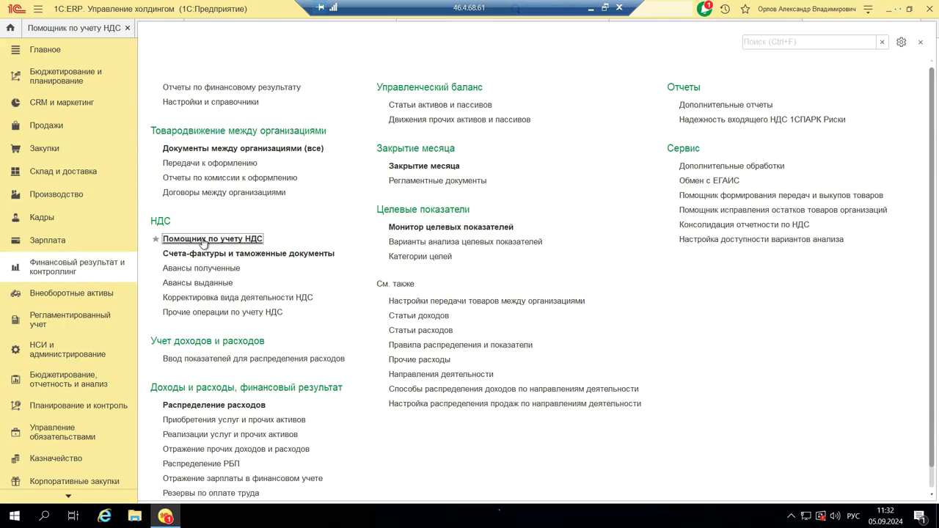
# Open the VAT assistant (Помощник по учету НДС) in 1C:ERP and refresh the statuses of its routine operations
pyautogui.click(204, 240)
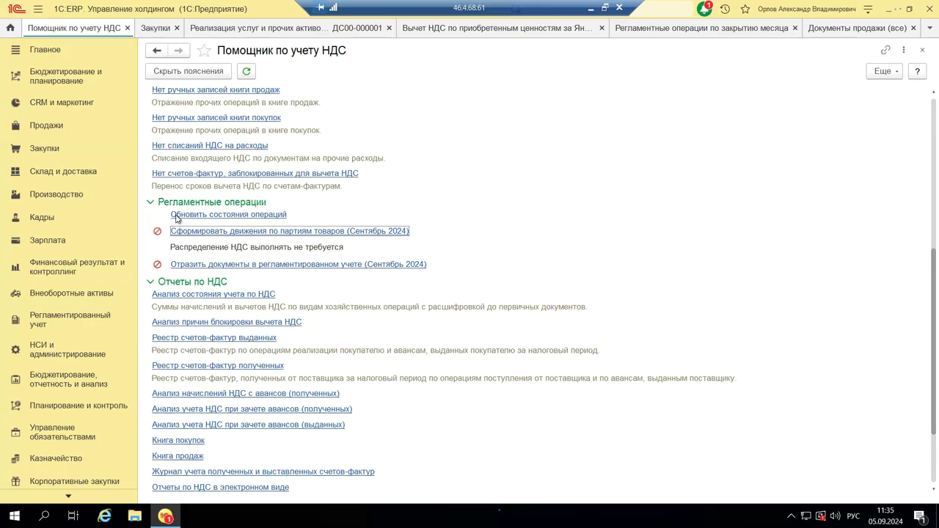
pyautogui.click(283, 217)
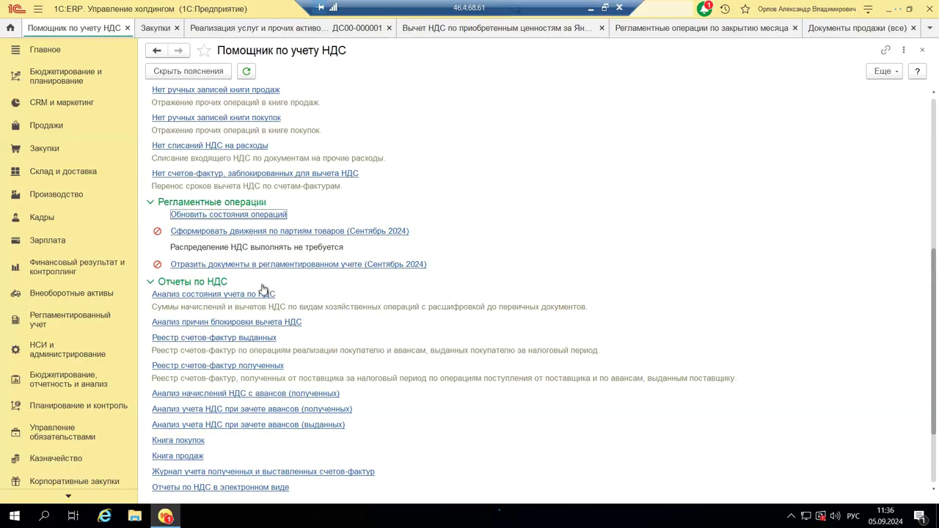
# Generate the "Анализ состояния учета по НДС" report for the organization Транслятор
pyautogui.scroll(-3, 263, 289)
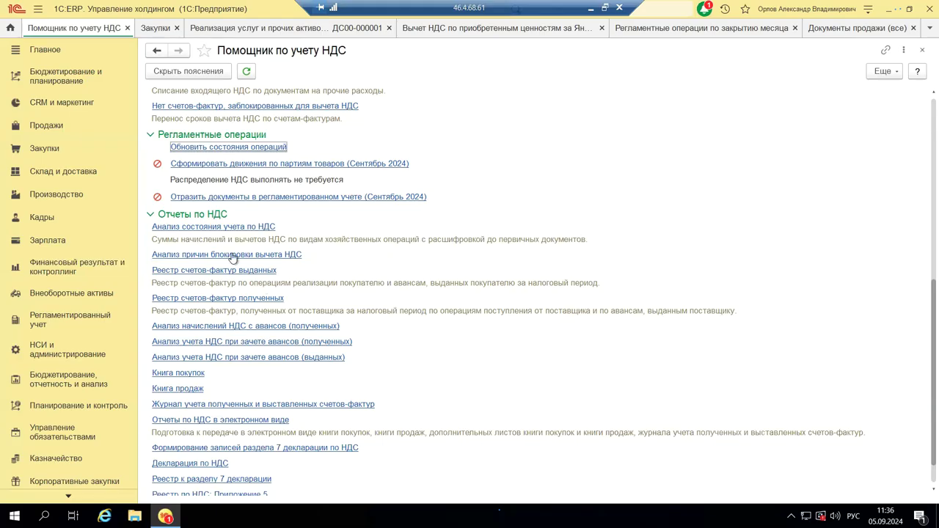
pyautogui.click(188, 228)
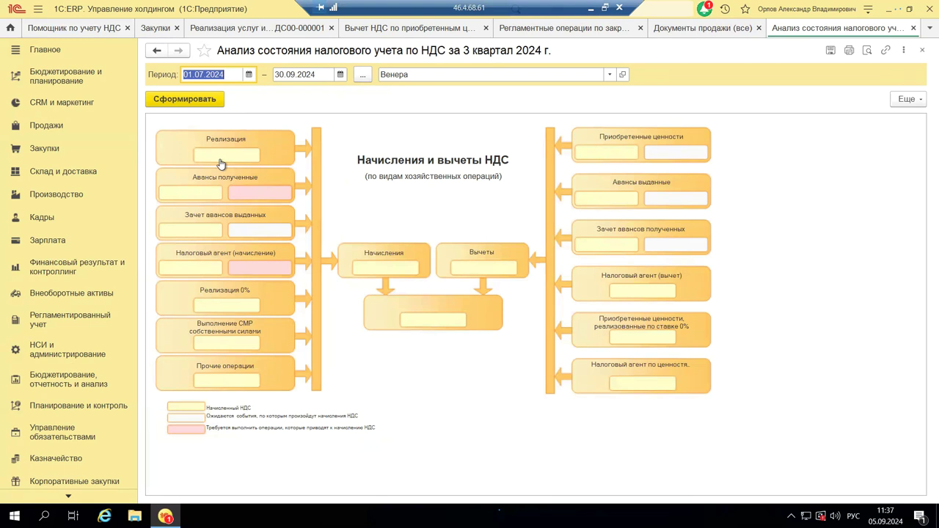
pyautogui.click(609, 74)
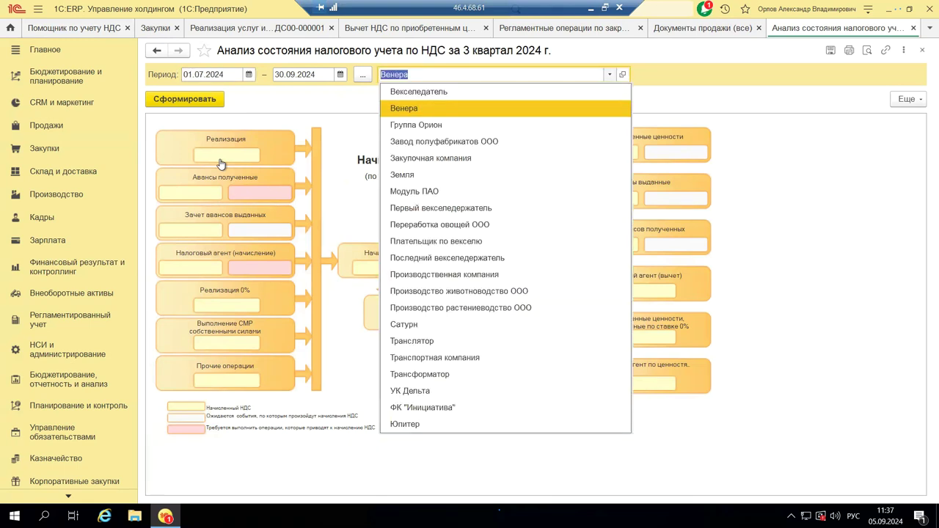
pyautogui.click(436, 342)
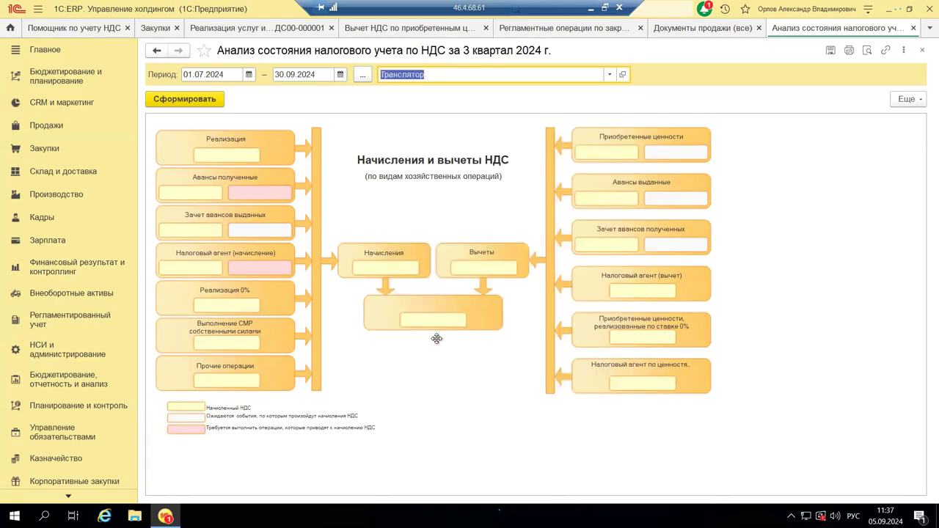
pyautogui.click(170, 111)
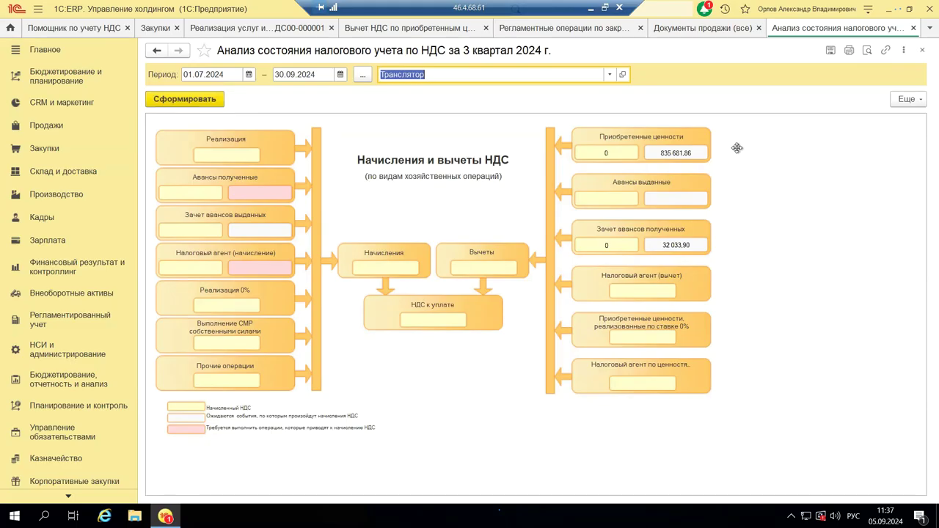
# Examine the documents behind the pending VAT deduction under Приобретенные ценности, and close the breakdown and the VAT state analysis
pyautogui.click(658, 155)
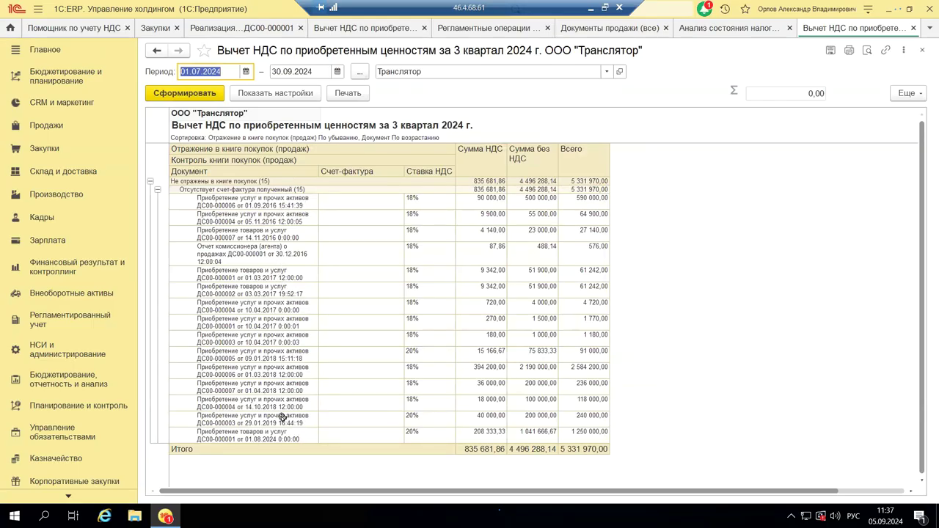
pyautogui.click(273, 436)
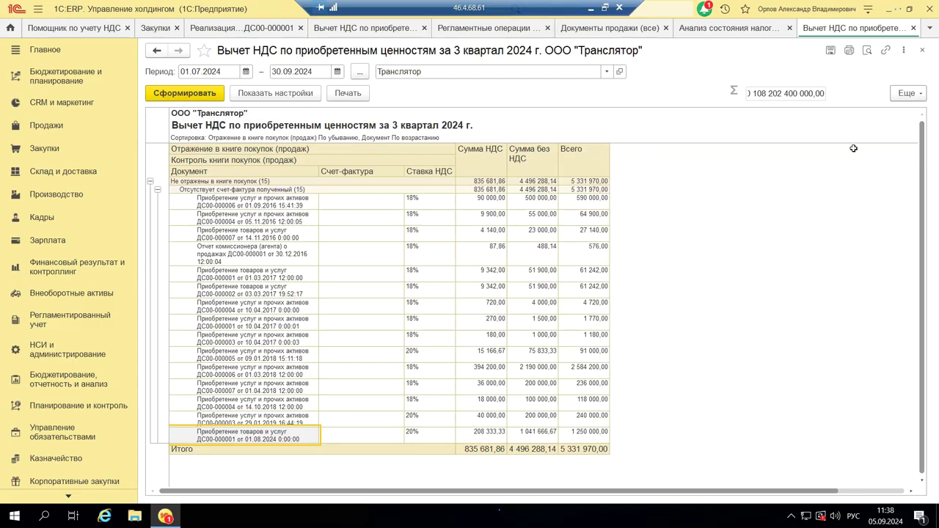
pyautogui.click(922, 50)
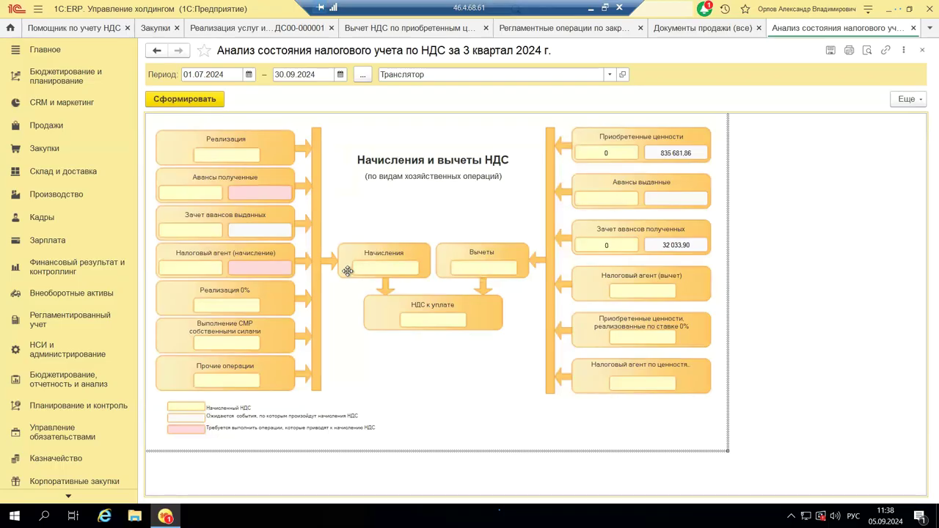
pyautogui.click(427, 317)
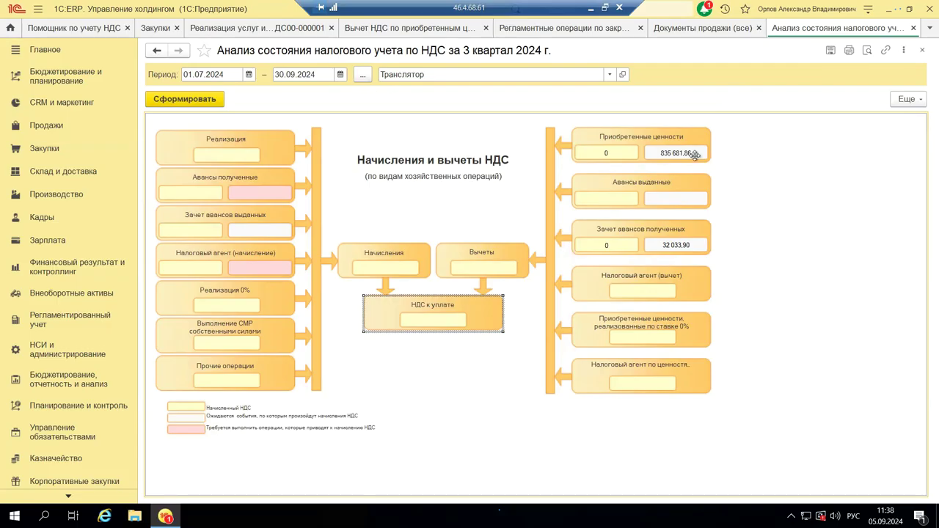
pyautogui.click(924, 53)
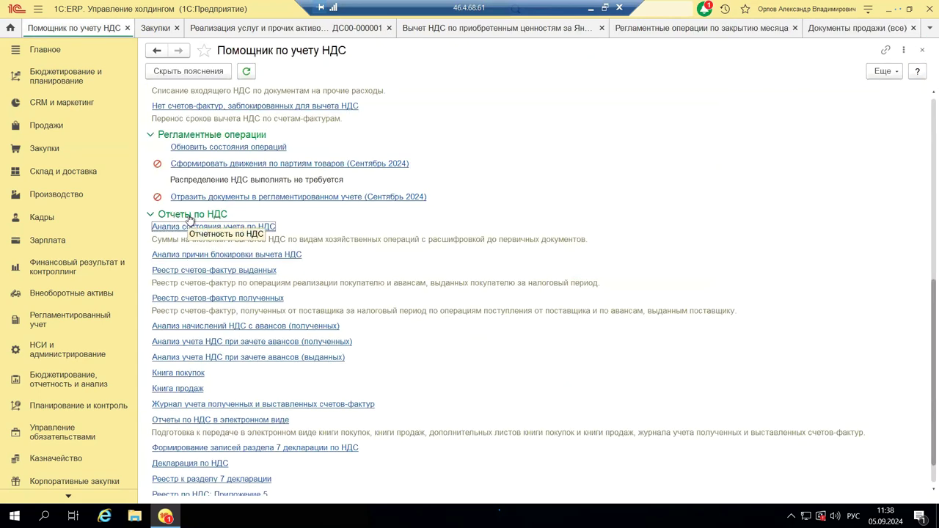
# Generate the "Анализ причин блокировки вычета НДС" report for the organization Транслятор as of the start of this day and review its sections
pyautogui.click(269, 254)
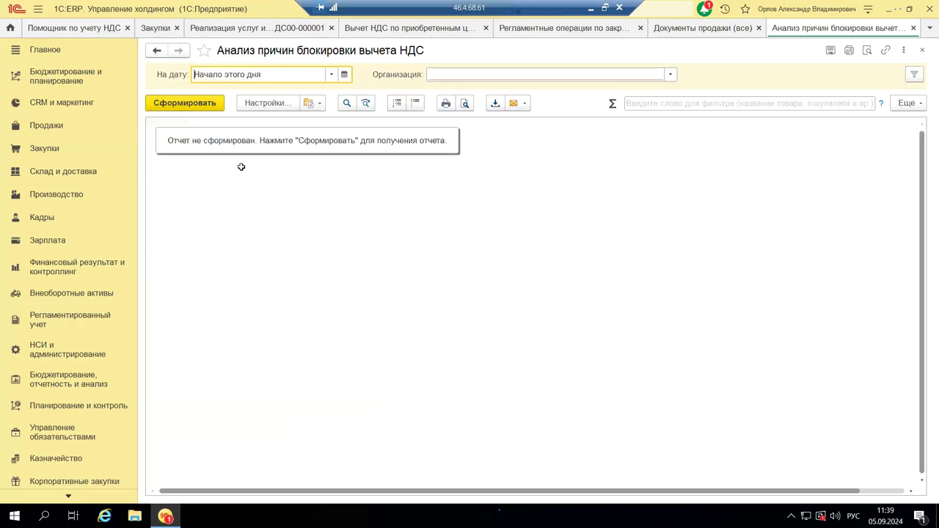
pyautogui.press('F8')
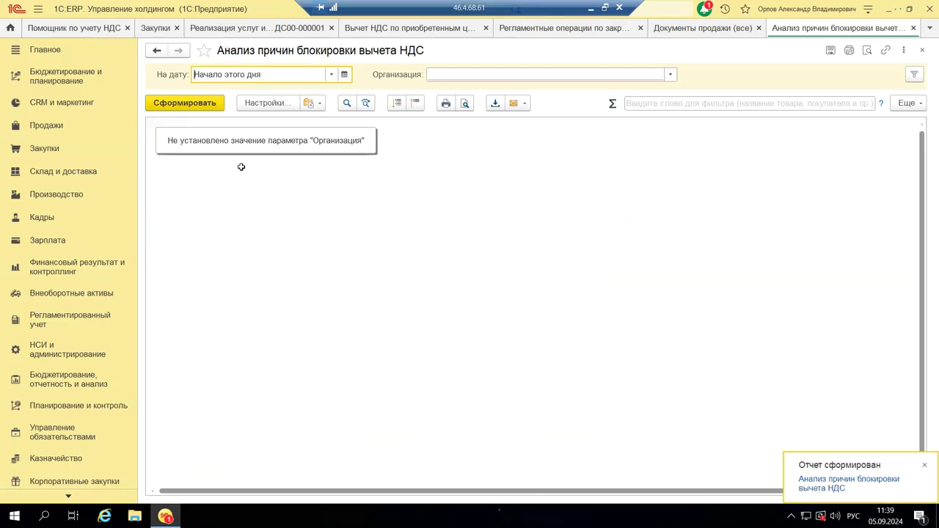
pyautogui.press('Tab')
pyautogui.press('F4')
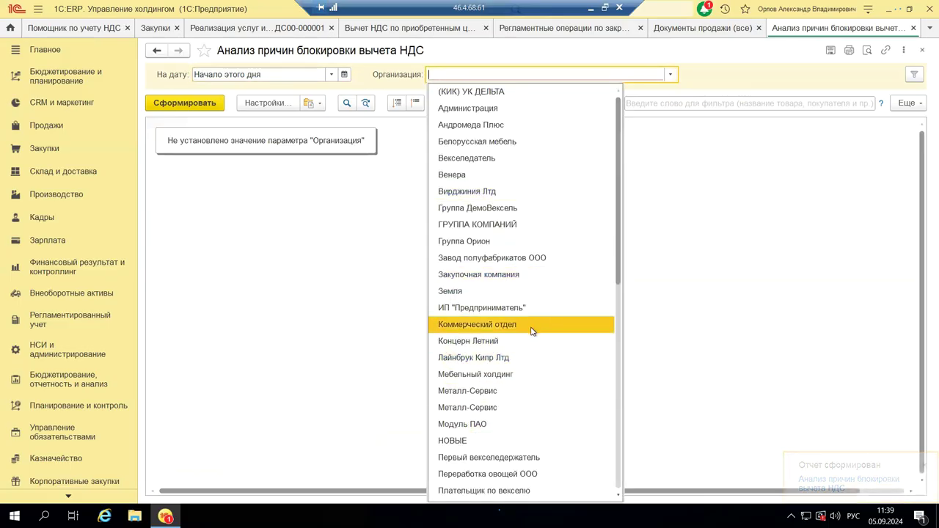
pyautogui.scroll(-2, 530, 335)
pyautogui.scroll(-4, 529, 335)
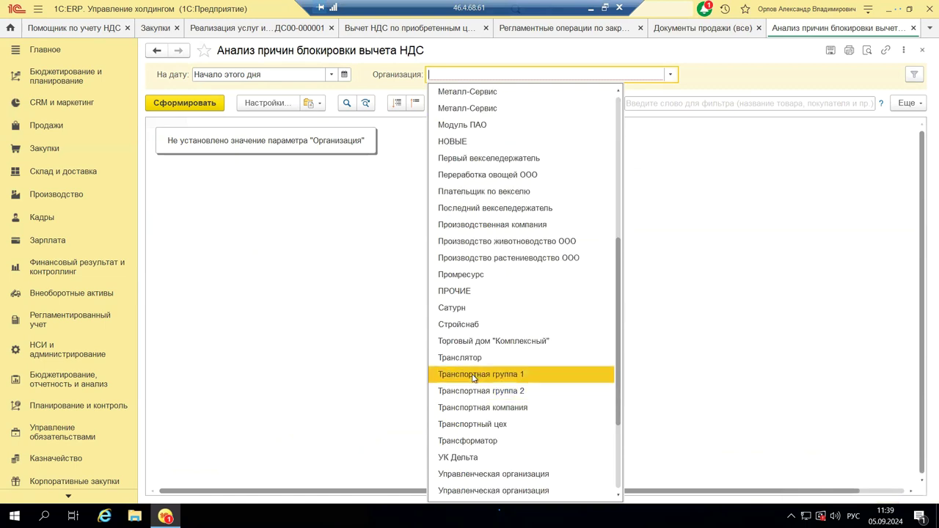
pyautogui.click(471, 357)
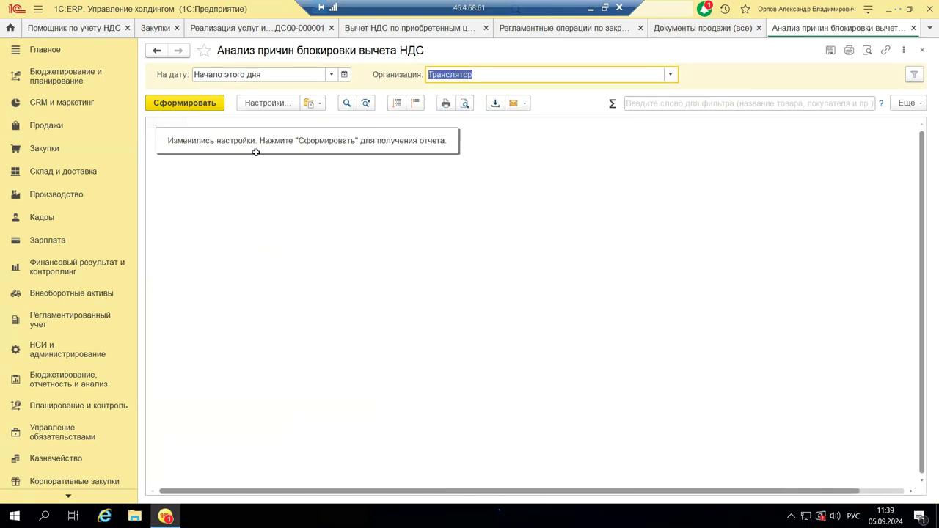
pyautogui.hotkey('ctrl', 'Return')
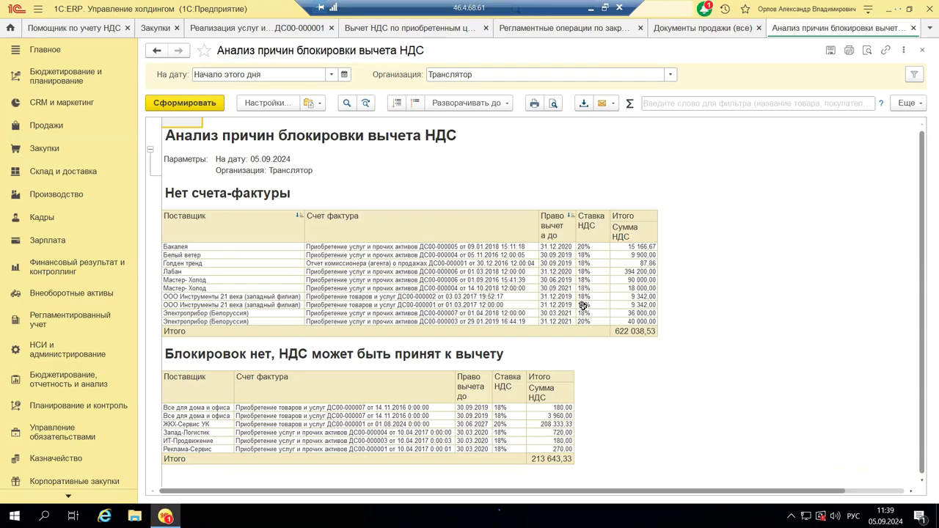
pyautogui.scroll(-2, 582, 305)
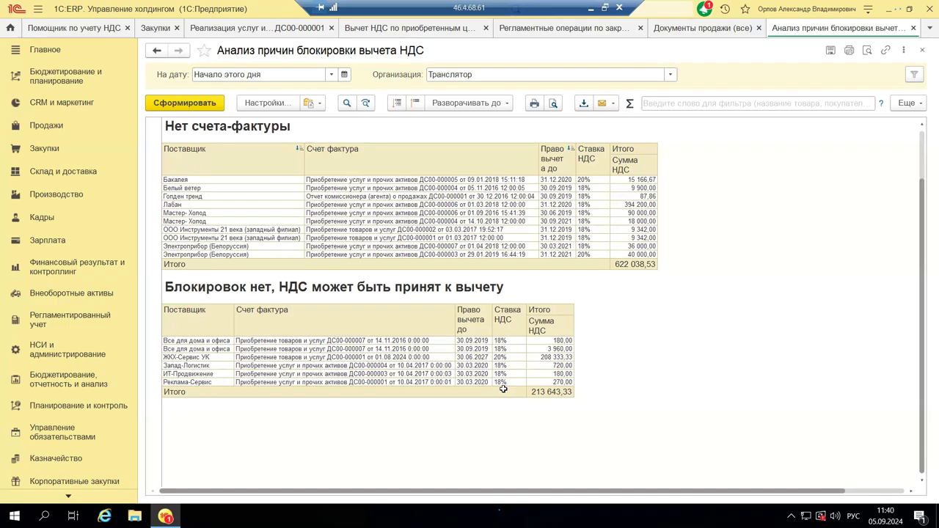
# Close the report on VAT deduction blocking reasons and open the list of all purchase documents (Документы закупки)
pyautogui.rightClick(535, 359)
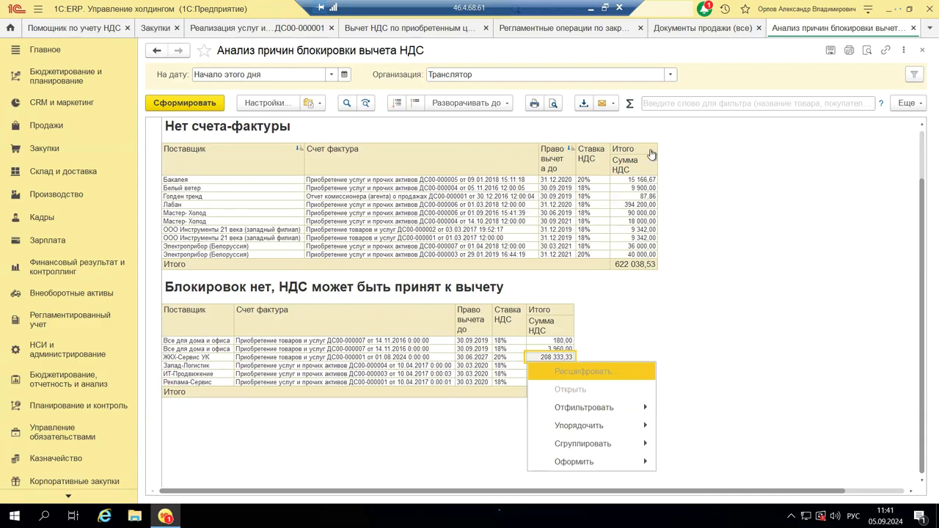
pyautogui.click(923, 51)
pyautogui.click(923, 50)
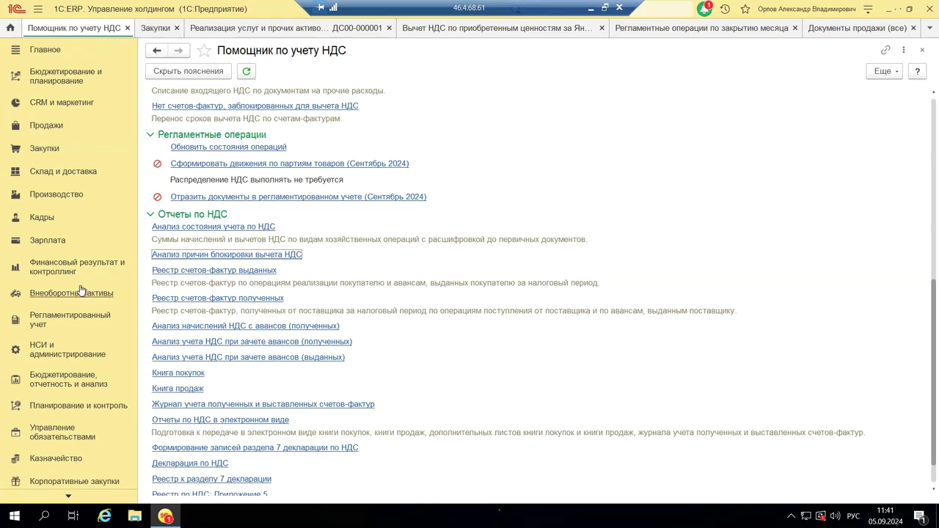
pyautogui.click(40, 151)
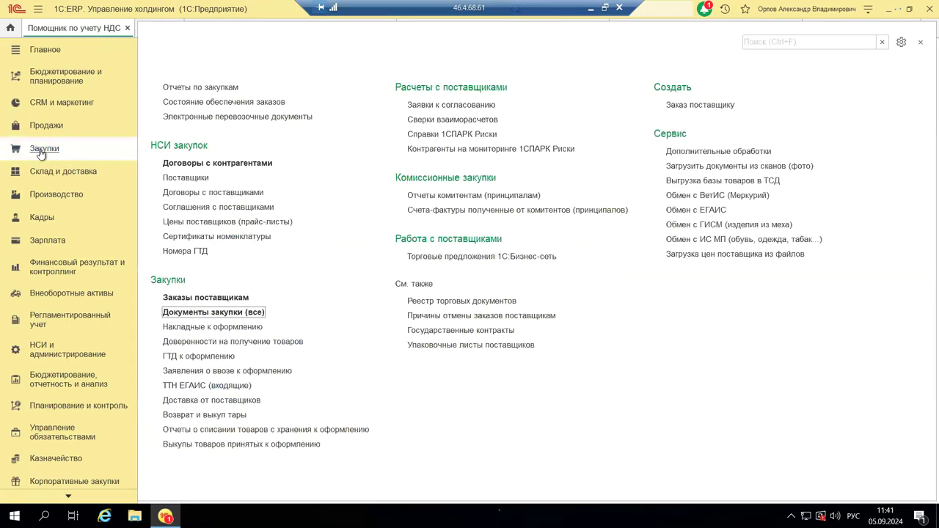
pyautogui.click(222, 312)
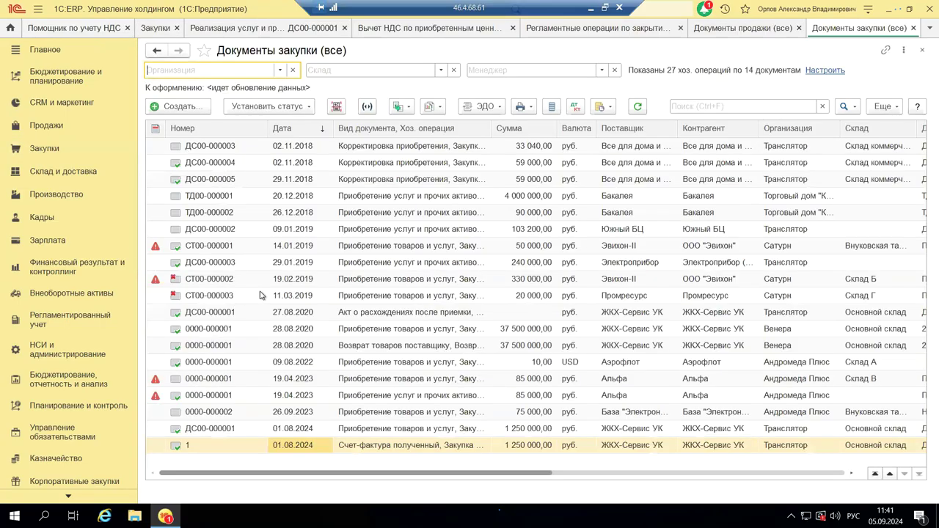
# Open the Приобретение товаров и услуг of 28.08.2020 for Венера and examine the prices and VAT columns of its goods lines
pyautogui.doubleClick(387, 334)
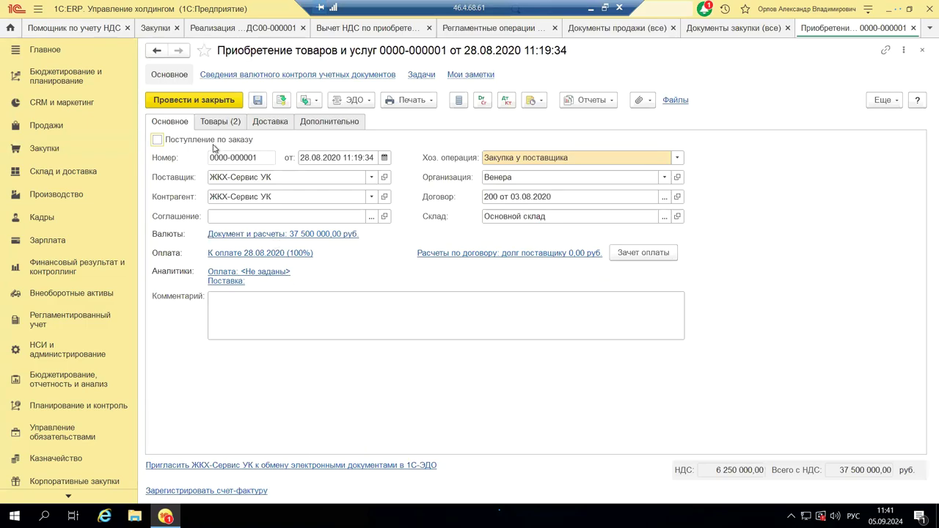
pyautogui.hotkey('ctrl', 'pagedown')
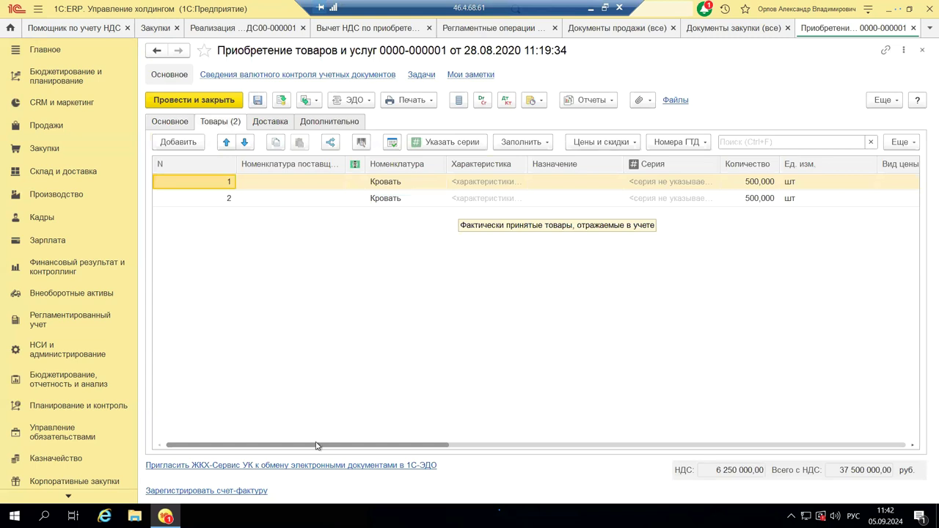
pyautogui.moveTo(346, 449); pyautogui.dragTo(581, 483)
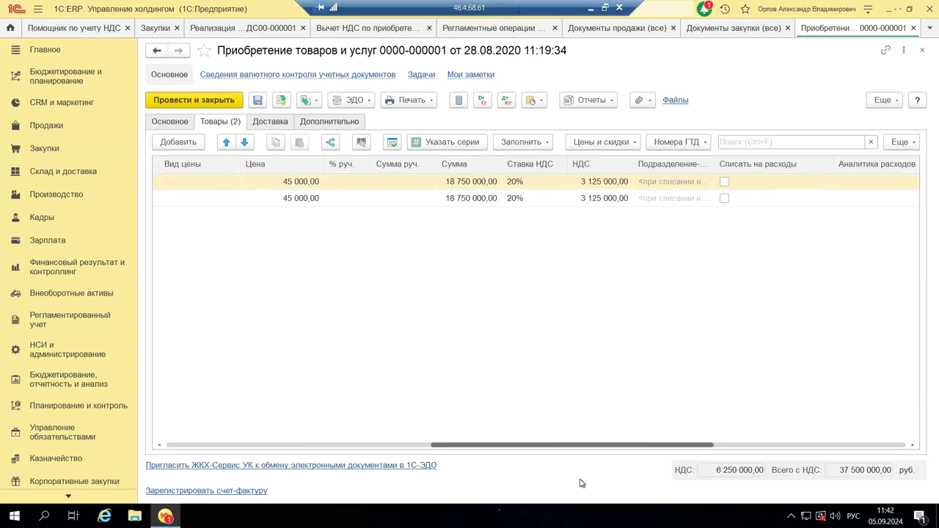
pyautogui.moveTo(581, 483); pyautogui.dragTo(481, 478)
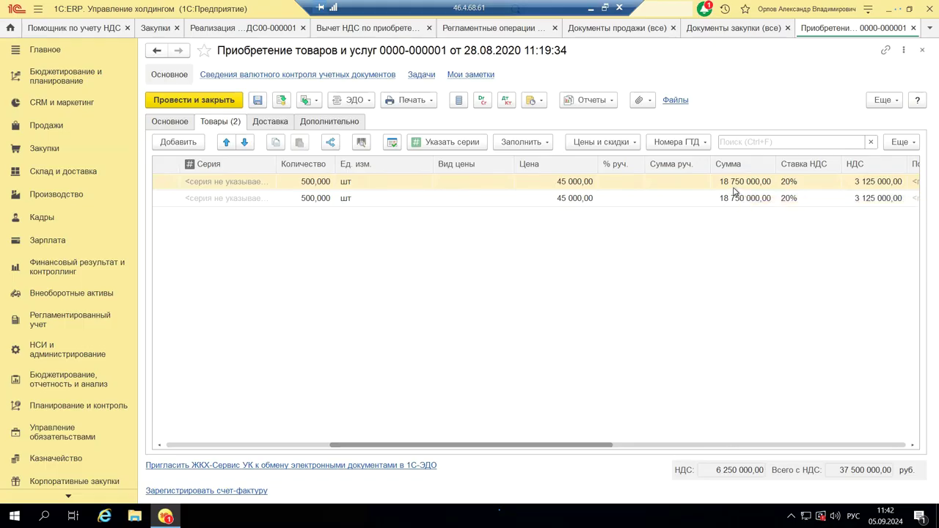
# Try the VAT rate Без НДС on the first goods line, return it to 20%, and close the document without saving
pyautogui.click(827, 187)
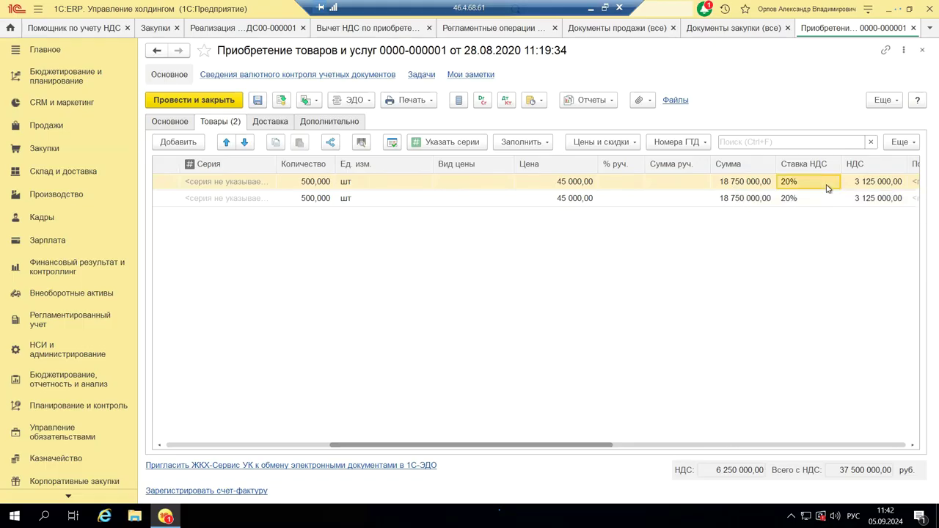
pyautogui.click(833, 182)
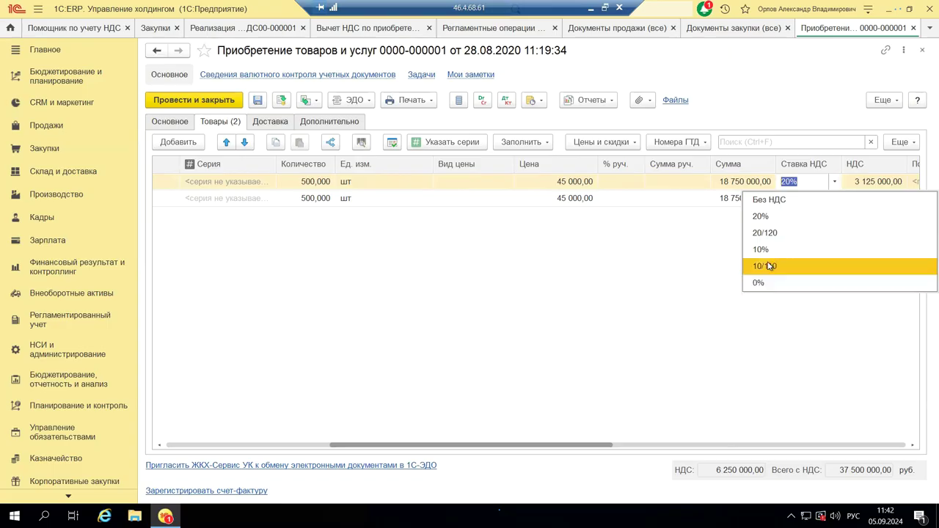
pyautogui.click(769, 200)
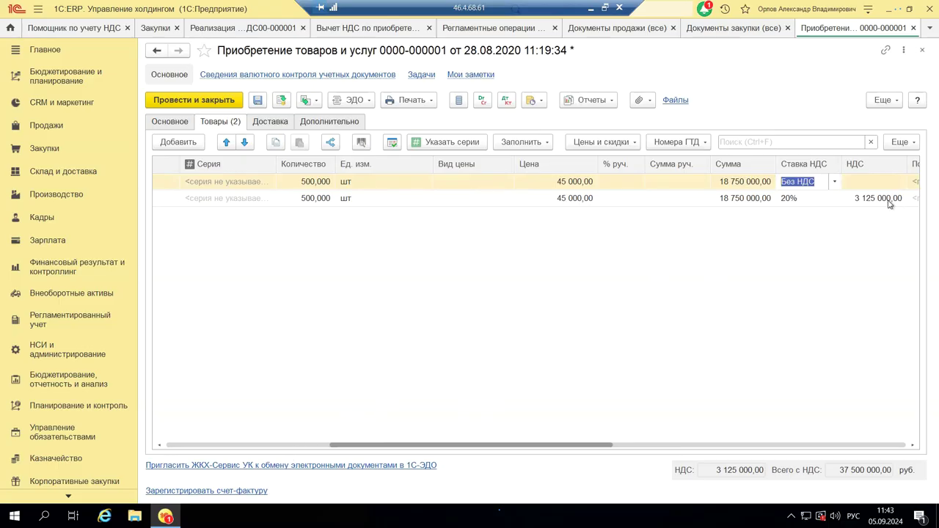
pyautogui.click(834, 183)
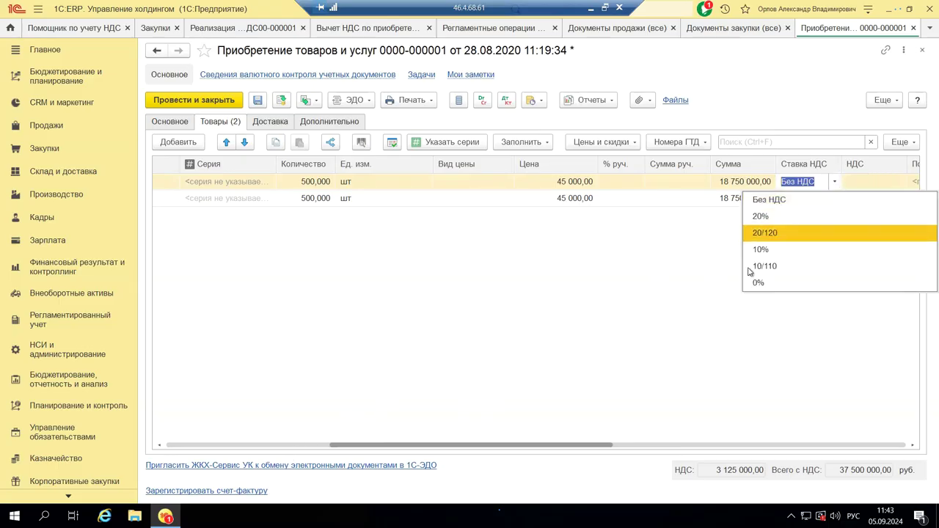
pyautogui.click(799, 214)
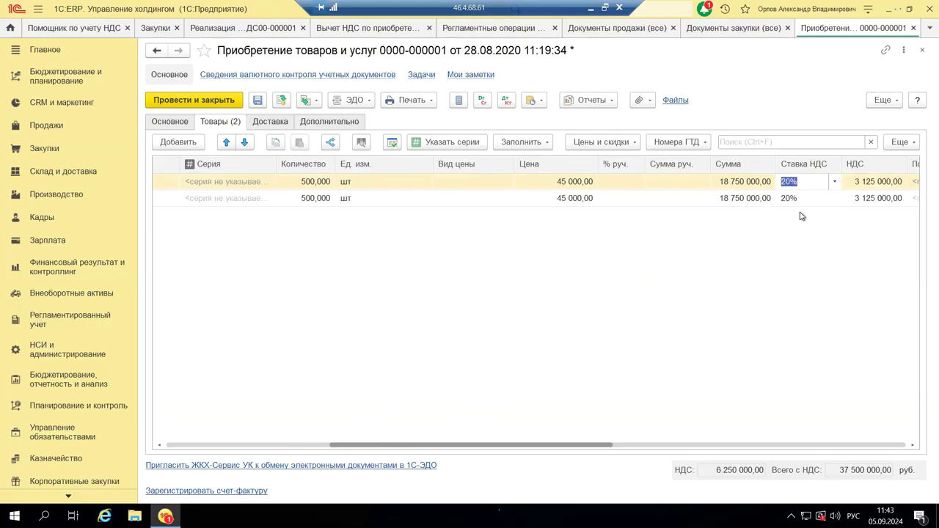
pyautogui.click(922, 51)
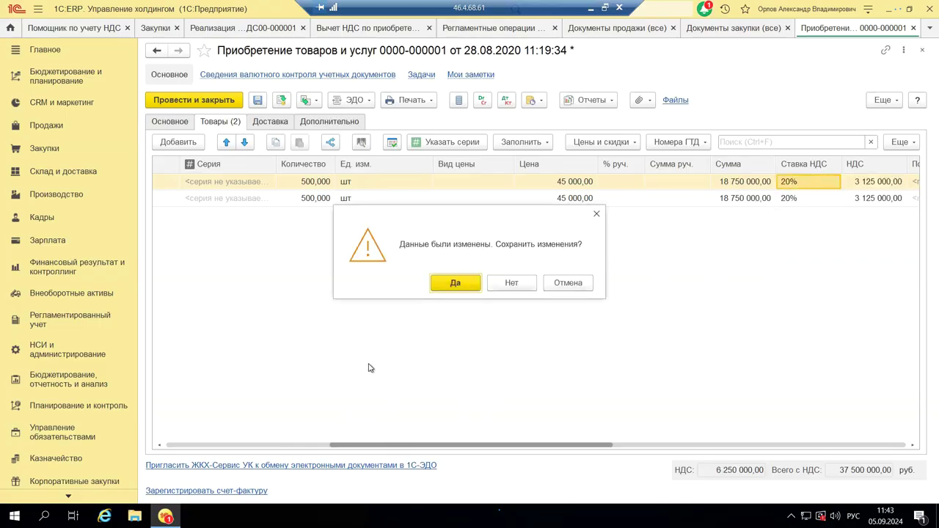
pyautogui.click(502, 286)
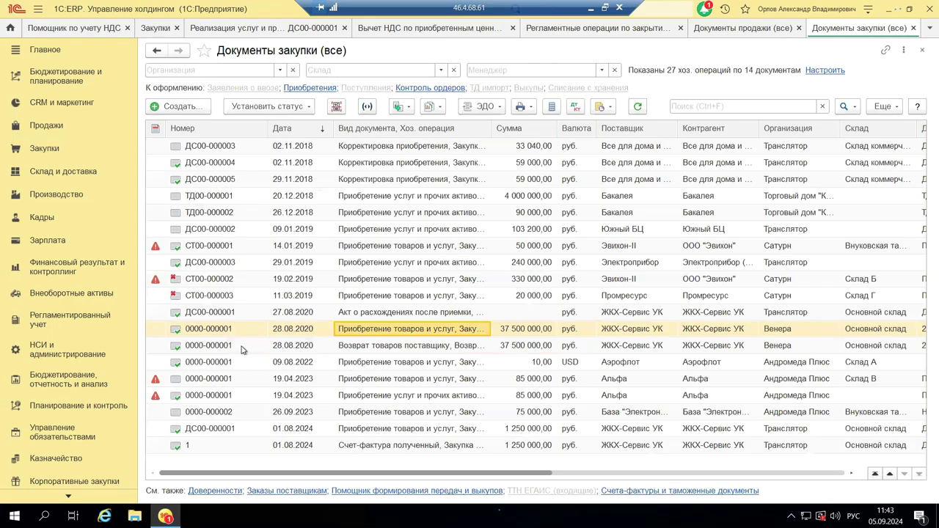
# From the VAT assistant, generate the Книга покупок for Транслятор for 01.07.2024–30.09.2024, and close the report
pyautogui.click(109, 265)
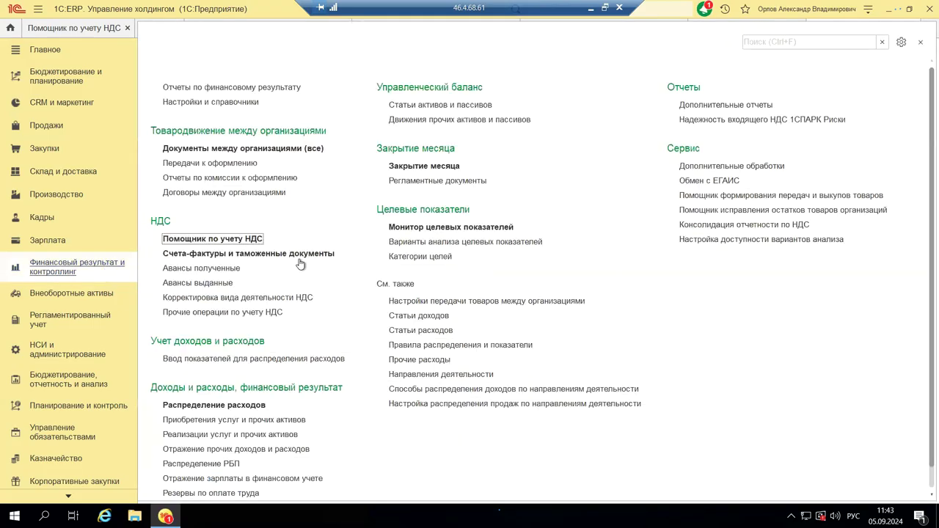
pyautogui.click(173, 241)
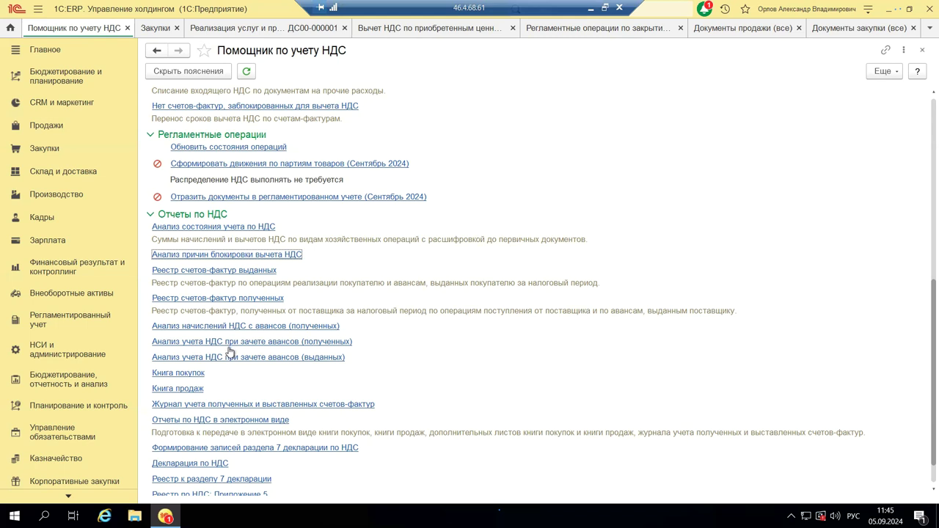
pyautogui.click(173, 374)
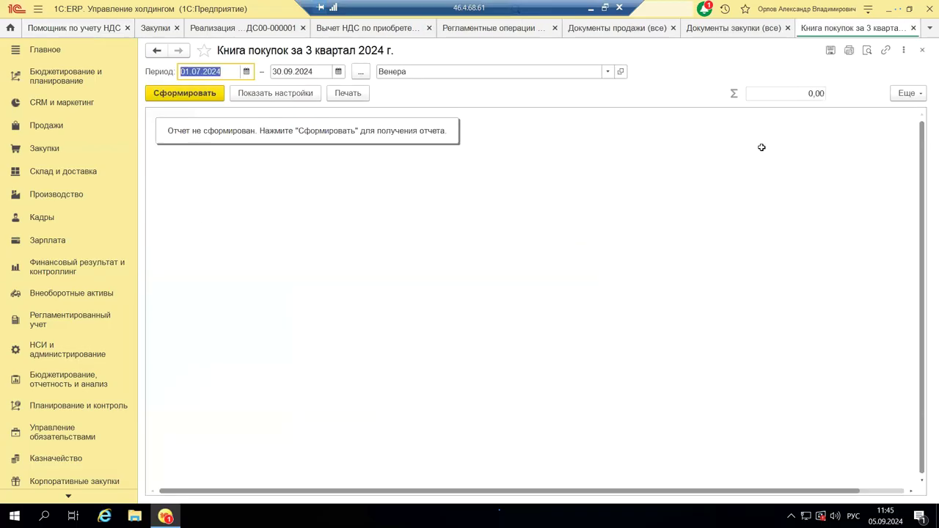
pyautogui.press('Tab')
pyautogui.press('Tab')
pyautogui.hotkey('alt', 'Down')
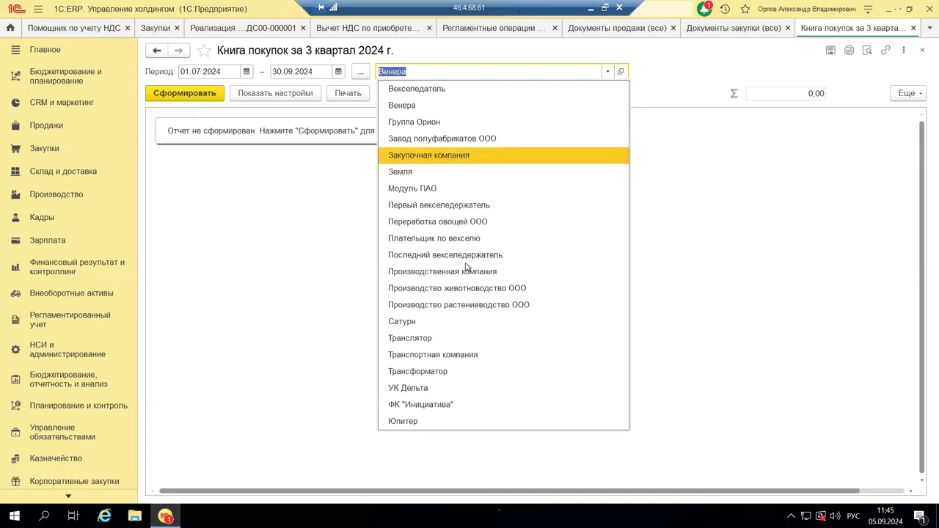
pyautogui.click(438, 339)
pyautogui.hotkey('ctrl', 'Return')
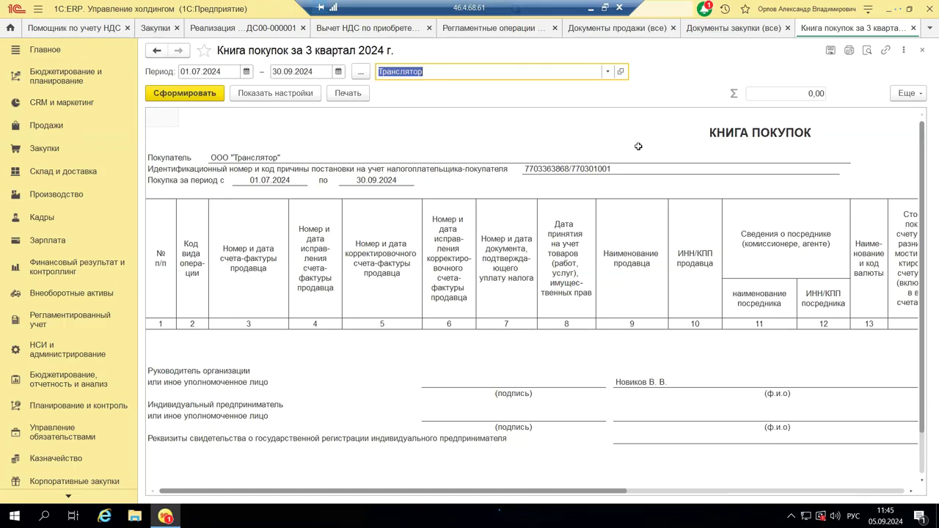
pyautogui.click(922, 50)
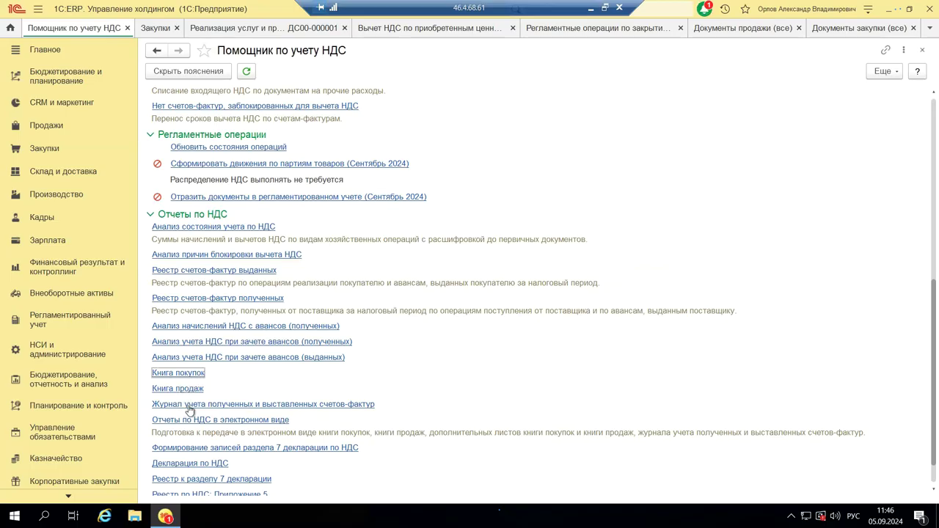
# Generate the received and issued invoice journal for Венера for 3 квартал 2024, close it, and view the list Отчеты по НДС в электронном виде
pyautogui.click(346, 406)
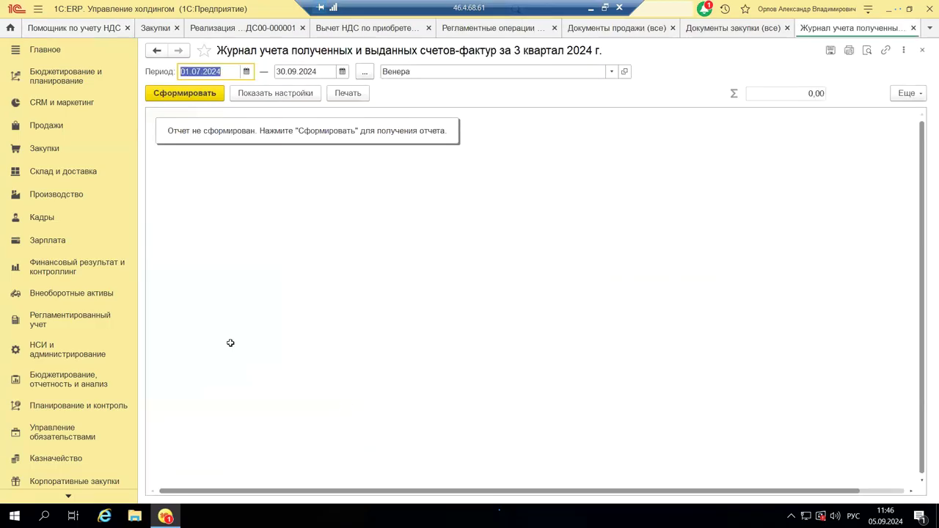
pyautogui.hotkey('ctrl', 'Return')
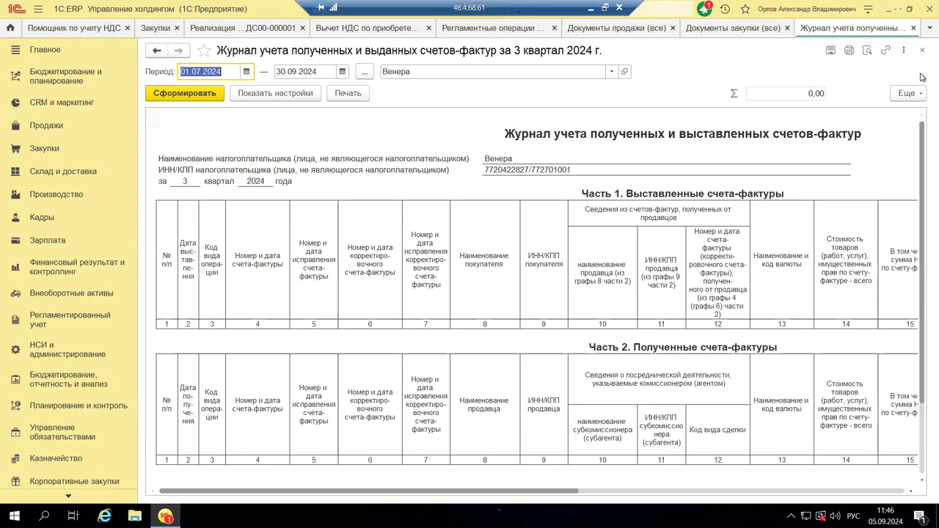
pyautogui.click(924, 50)
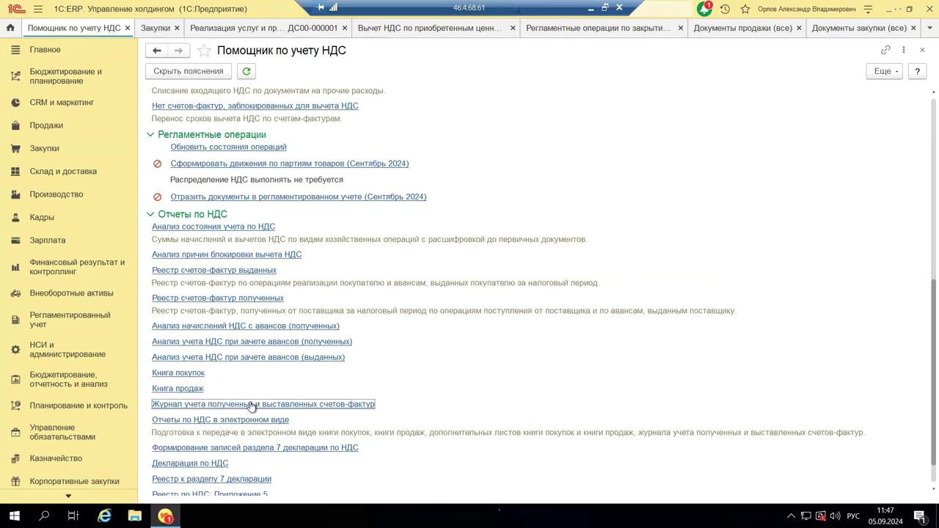
pyautogui.click(205, 423)
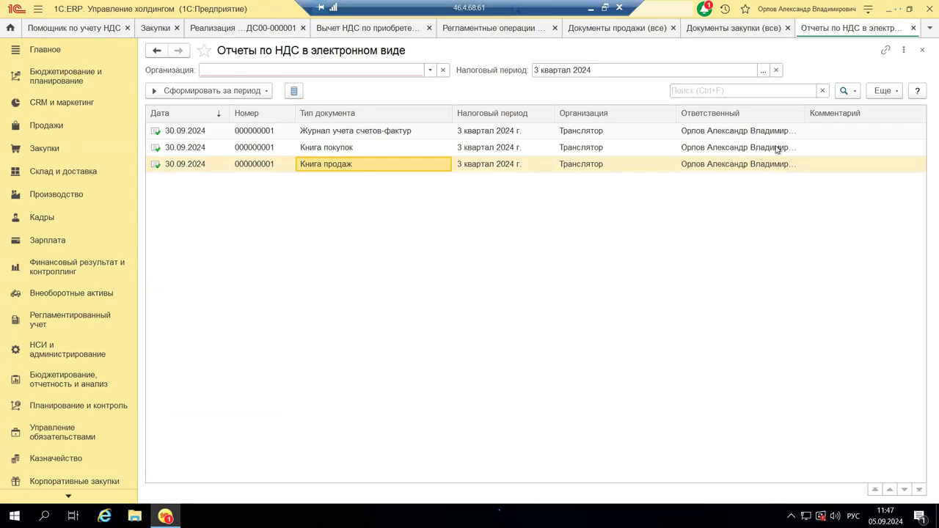
pyautogui.click(922, 50)
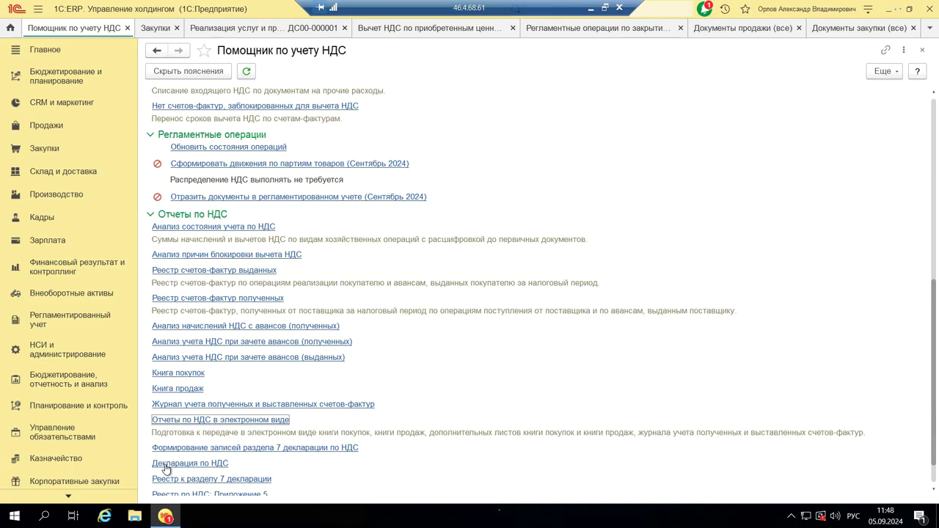
# Open Декларация по НДС from the VAT assistant's reports and dismiss the internet support login and the 1С-Отчетность connection offer
pyautogui.scroll(-1, 166, 470)
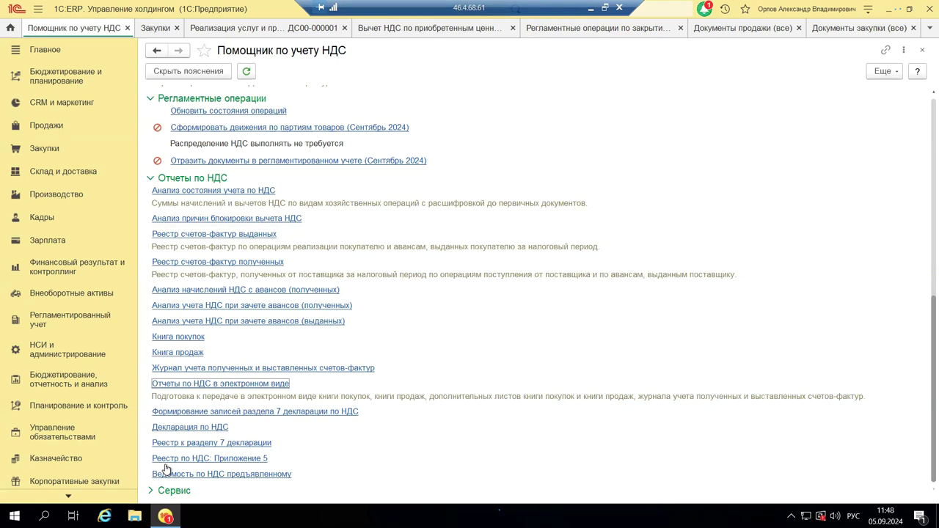
pyautogui.click(189, 430)
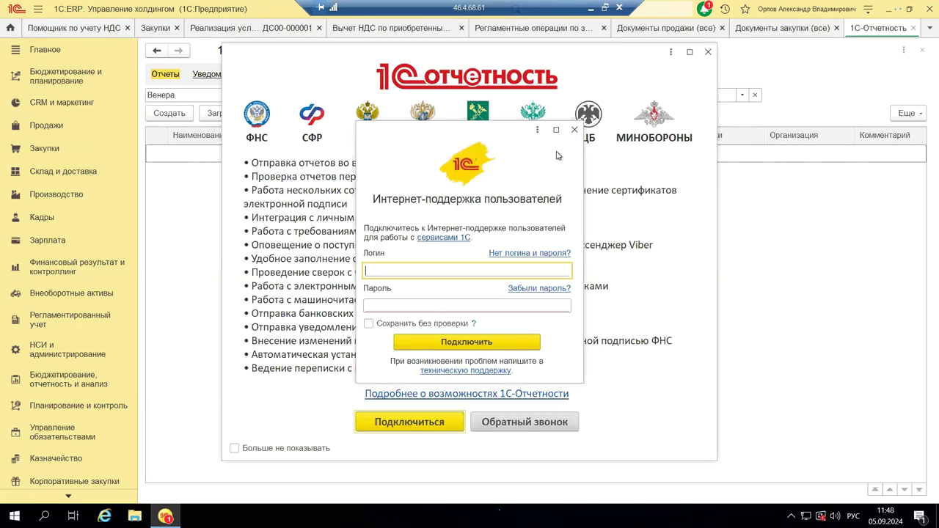
pyautogui.press('Escape')
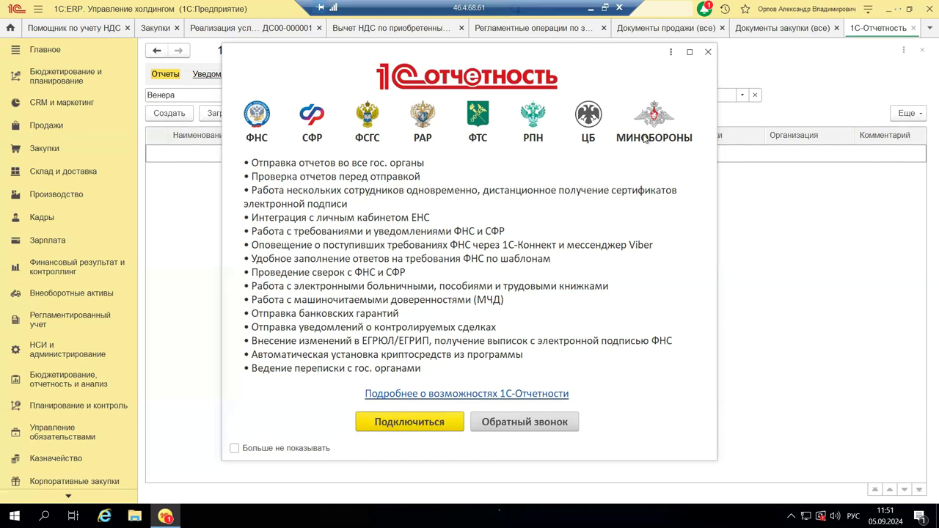
pyautogui.press('Escape')
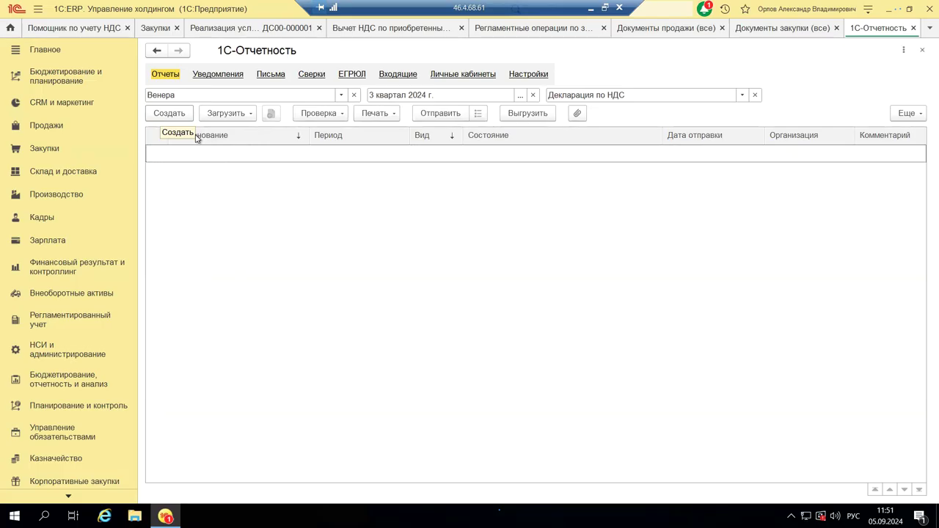
# Create a Декларация по НДС for the organization Транслятор for 3 квартал 2024
pyautogui.press('Insert')
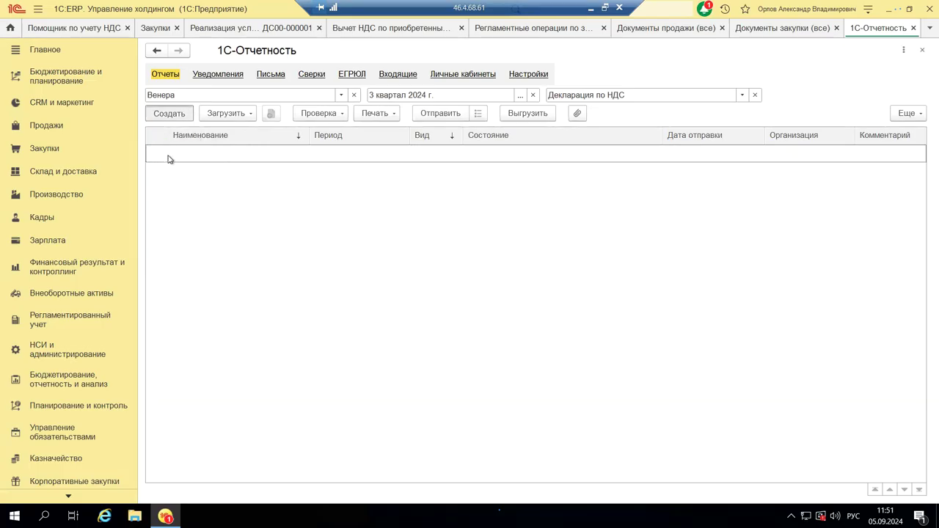
pyautogui.click(584, 236)
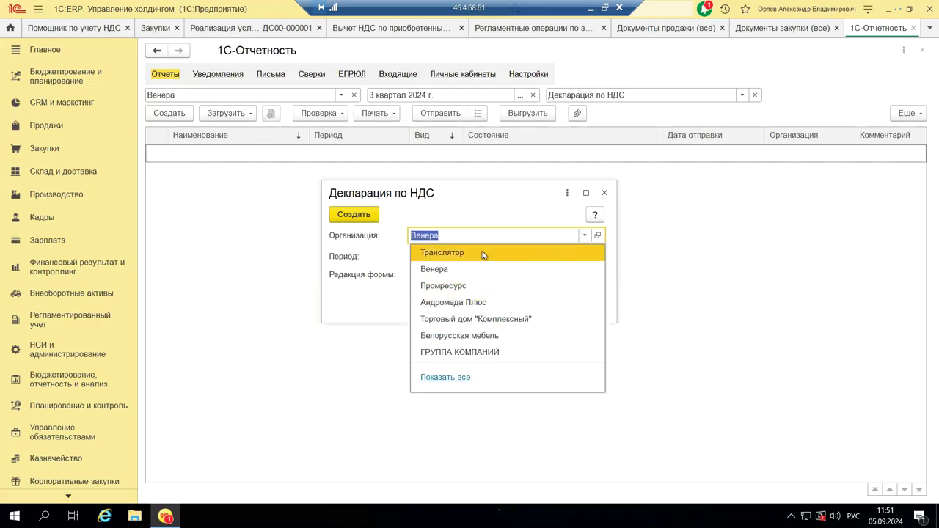
pyautogui.press('Escape')
pyautogui.press('Up')
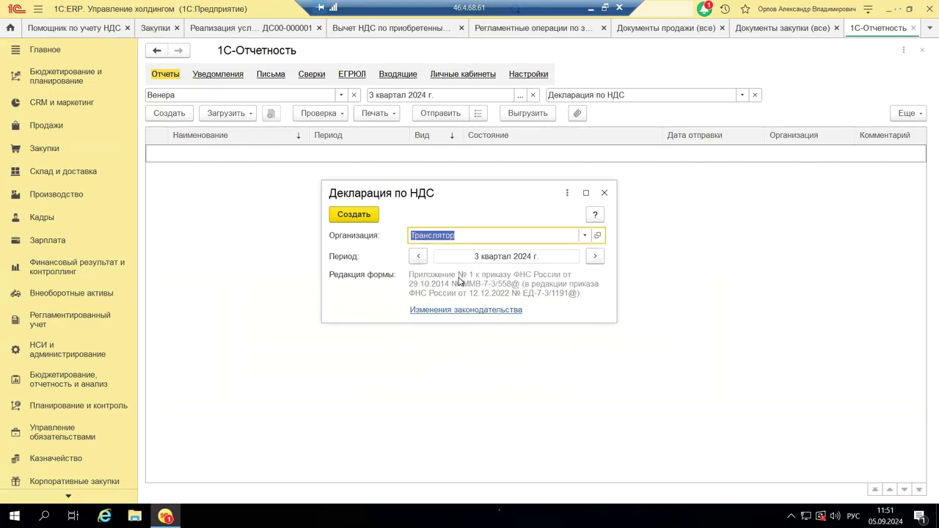
pyautogui.click(360, 215)
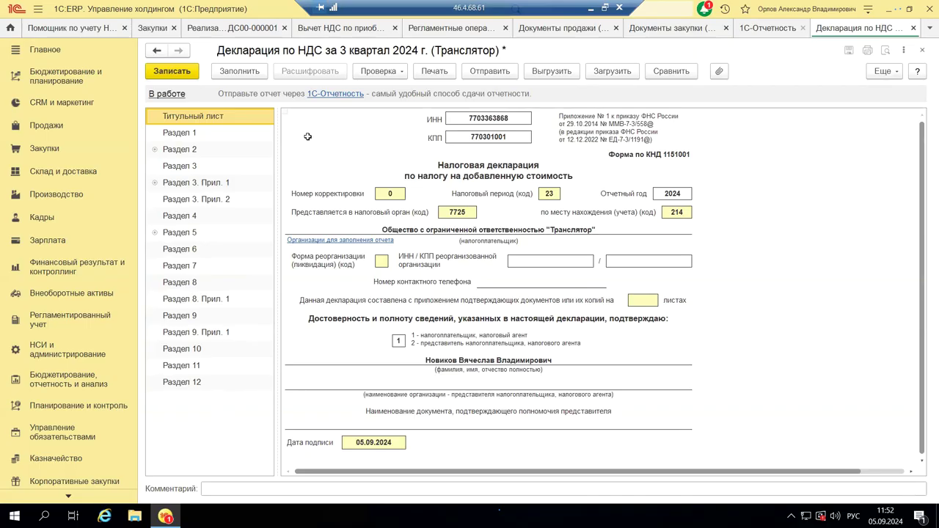
# Fill the Декларация по НДС for Транслятор automatically, agreeing to save the new data, and record the declaration
pyautogui.click(239, 70)
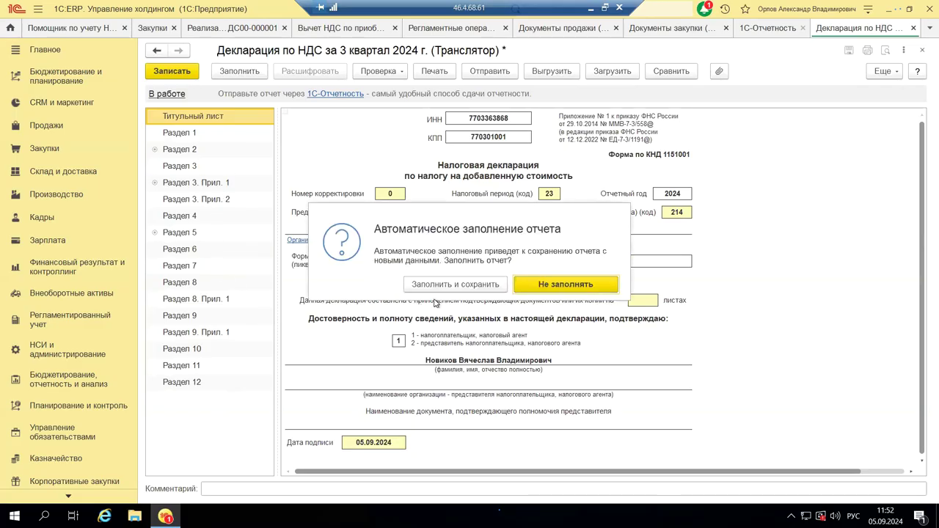
pyautogui.click(465, 286)
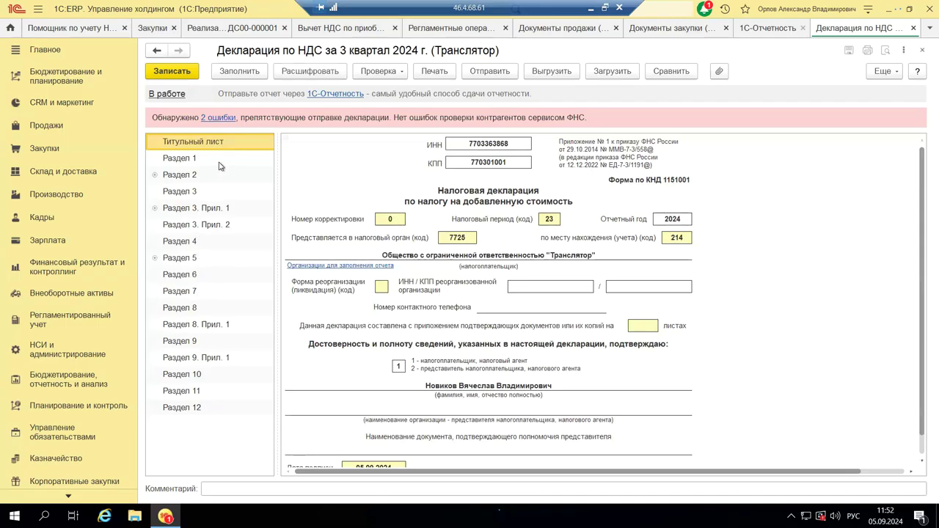
pyautogui.click(179, 71)
# Open Помощник по учету НДС to view its VAT reports, and go to the 1С-Отчетность report list under Регламентированный учет
pyautogui.click(54, 275)
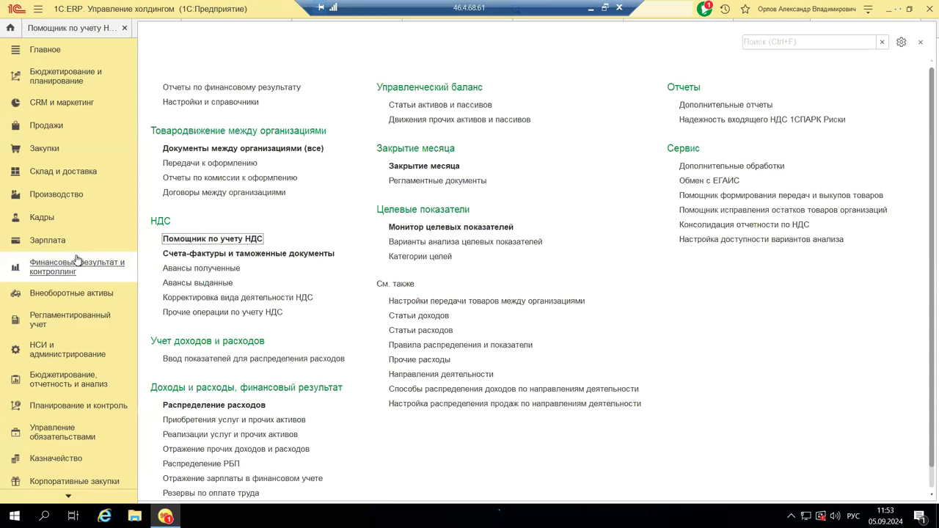
pyautogui.click(190, 239)
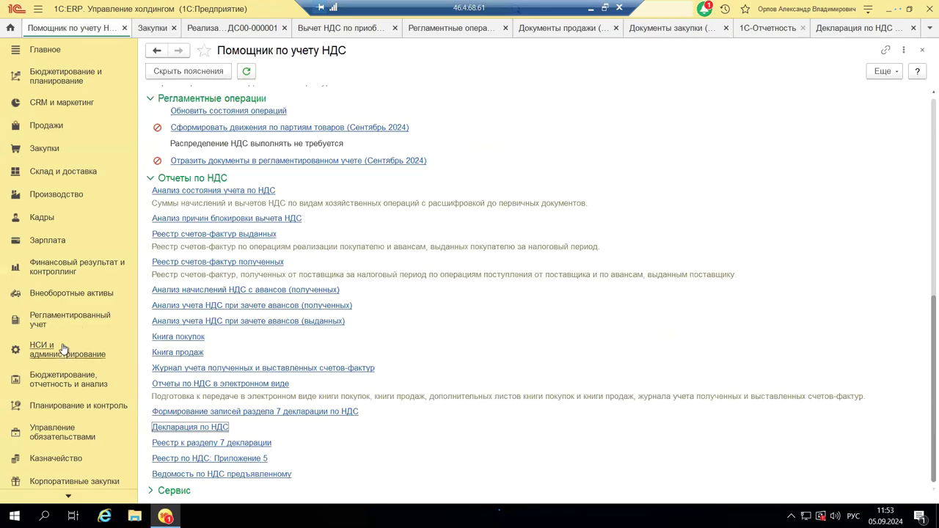
pyautogui.click(71, 320)
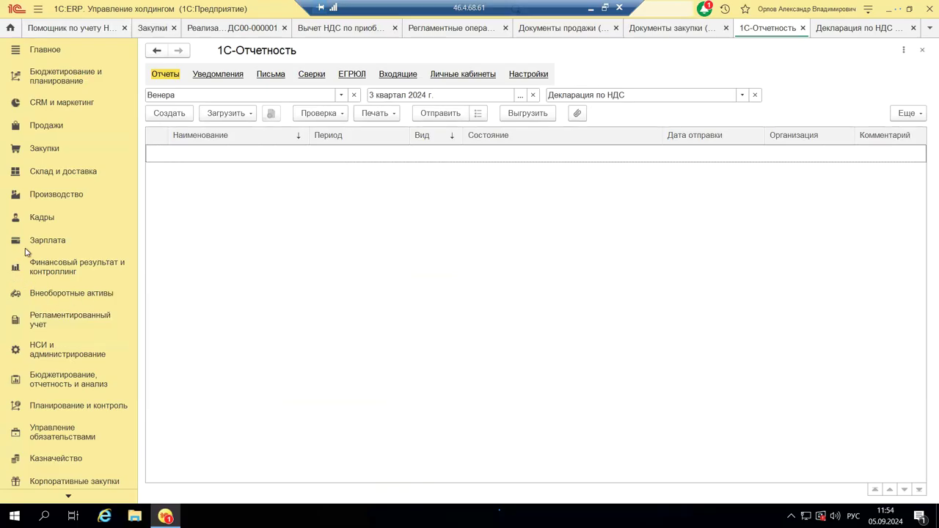
# Return to Помощник по учету НДС and expand its Сервис section
pyautogui.click(57, 268)
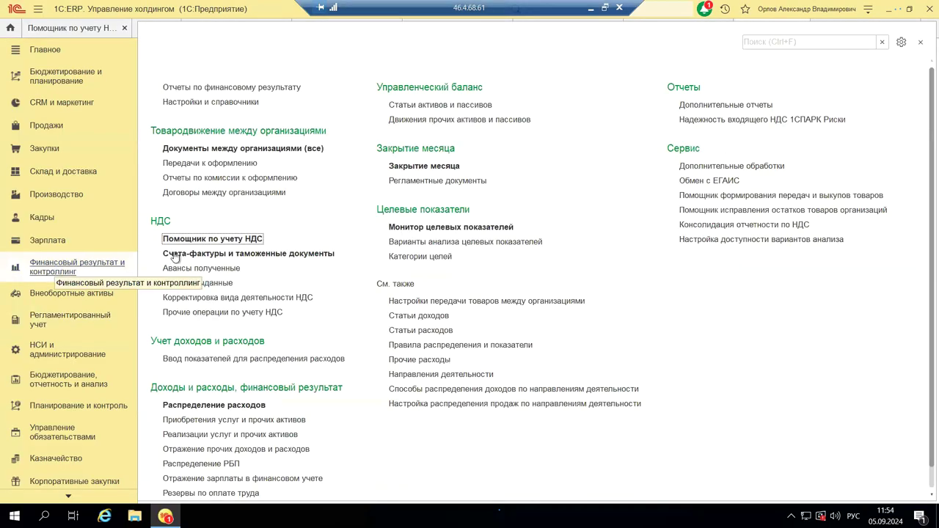
pyautogui.click(211, 240)
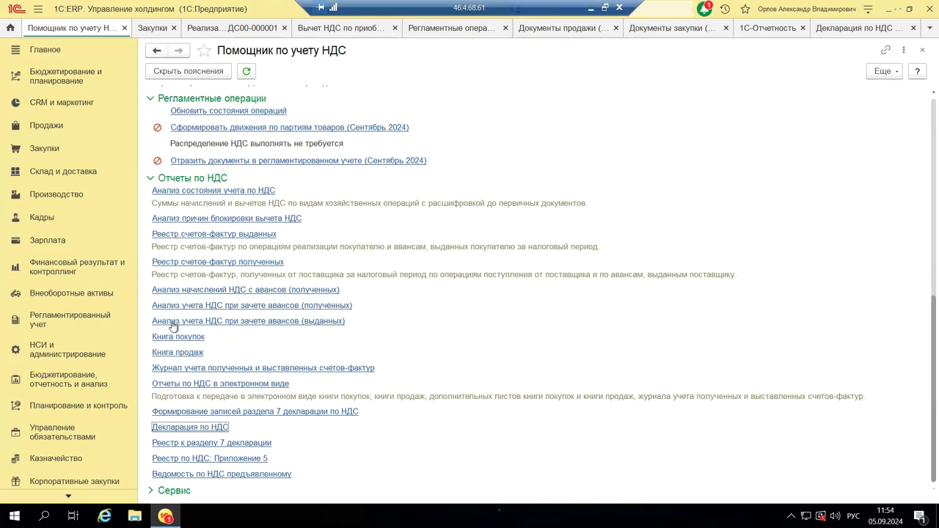
pyautogui.click(152, 494)
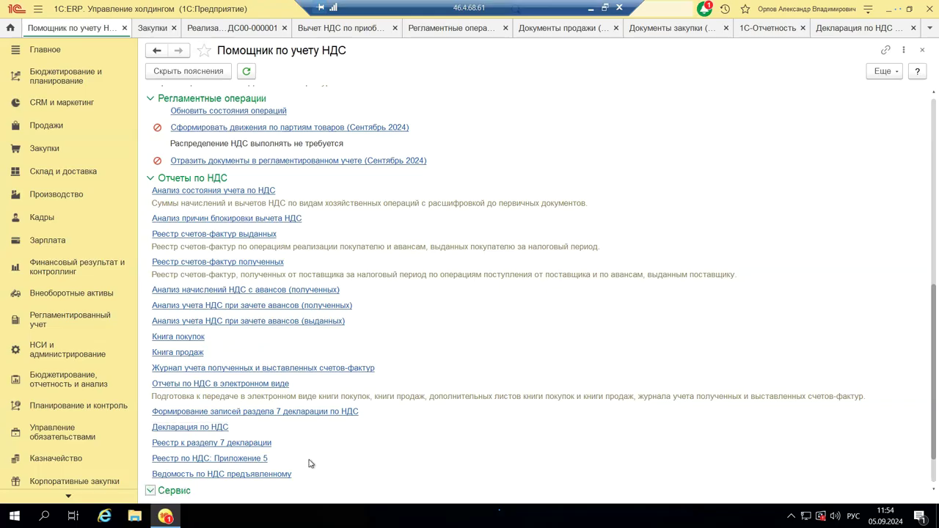